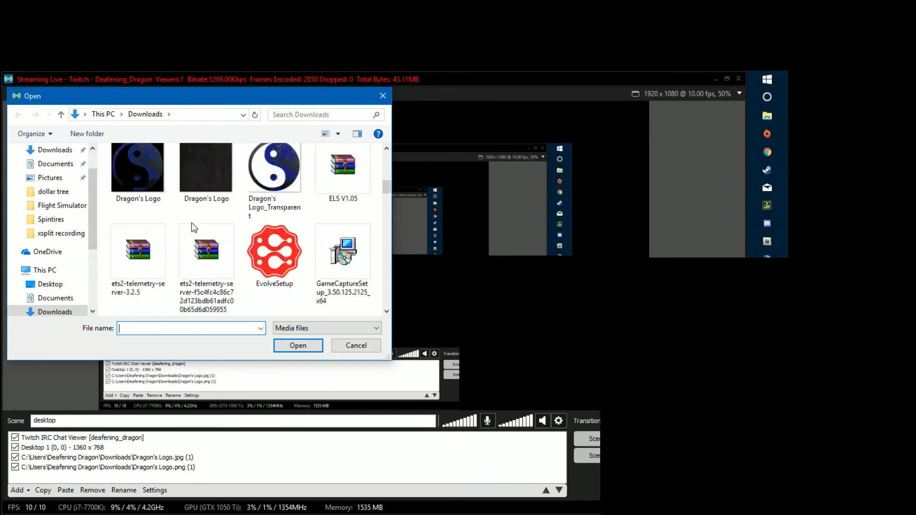
Step: Add the image file Dragon's Logo_Transparent from the Downloads folder as a source in the desktop scene
scroll(191, 227, "up", 4)
left_click(291, 179)
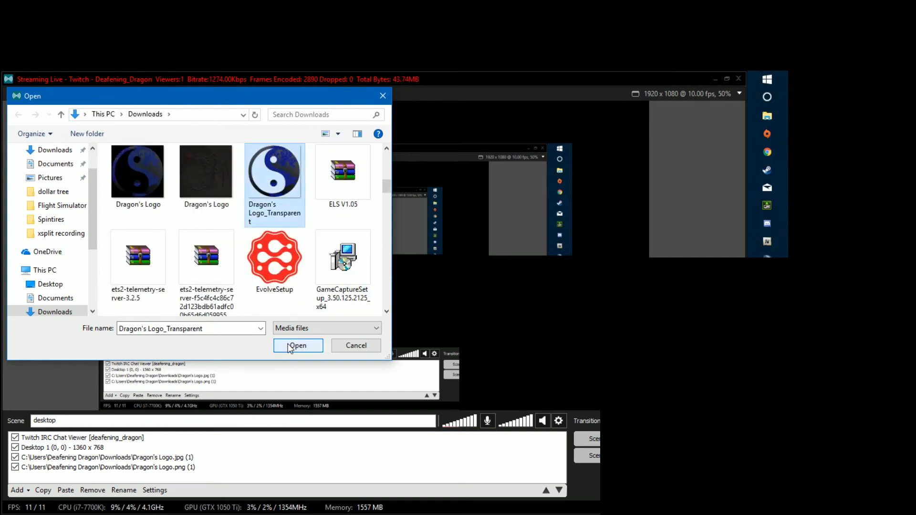
left_click(290, 348)
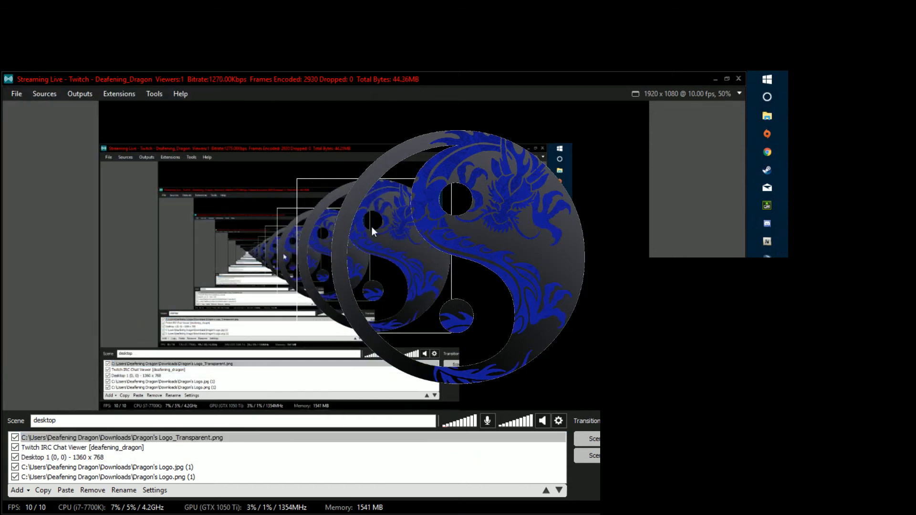
Step: Move the transparent logo to the lower-right area of the scene and shrink it to about 144 x 144
left_click(295, 180)
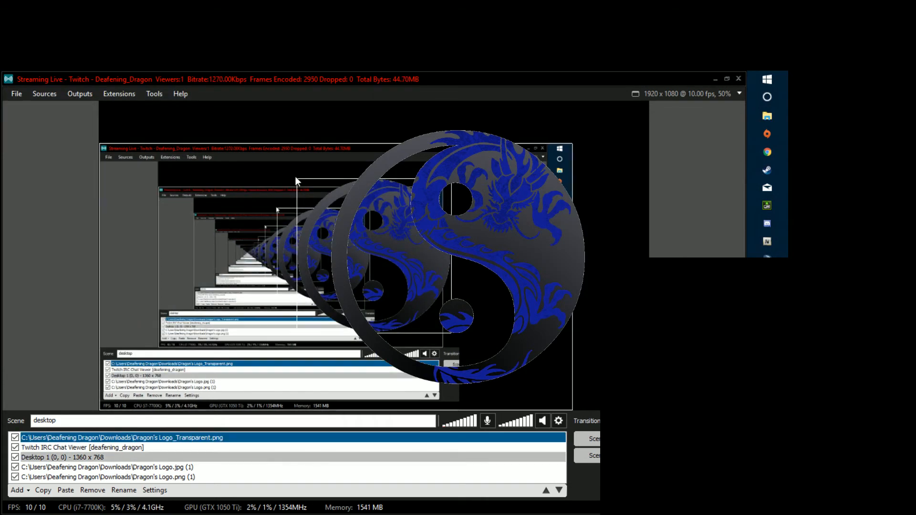
left_click_drag(373, 249, 571, 329)
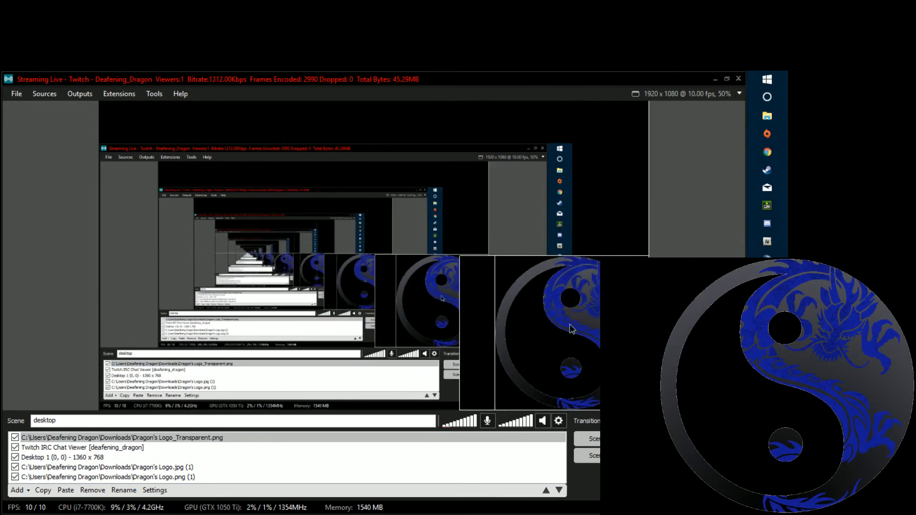
left_click_drag(492, 261, 483, 393)
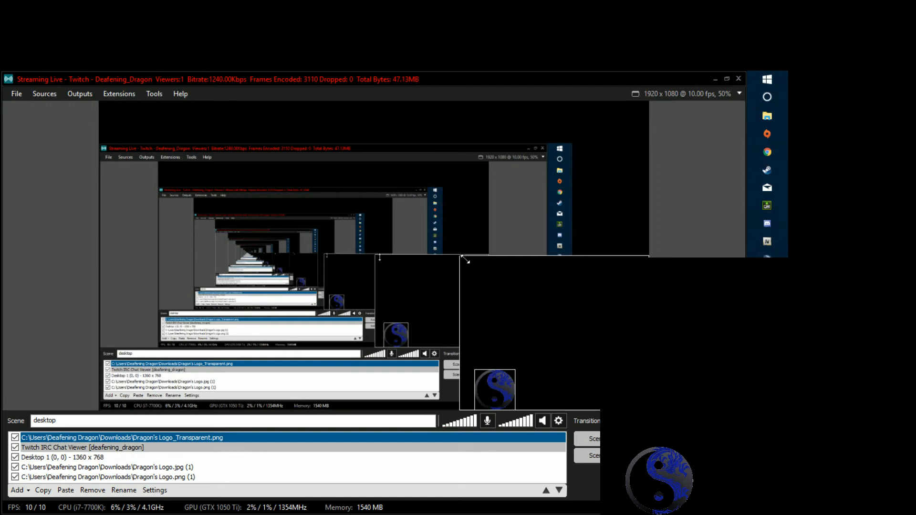
Step: Narrow the Twitch IRC Chat Viewer and raise it above the logo row, placing the transparent logo directly beside the other logos
left_click_drag(463, 258, 526, 261)
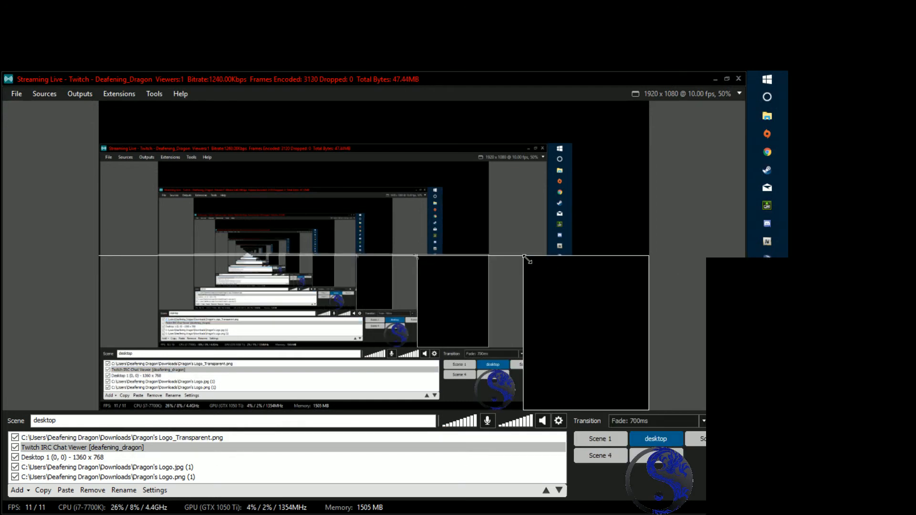
left_click_drag(613, 344, 618, 276)
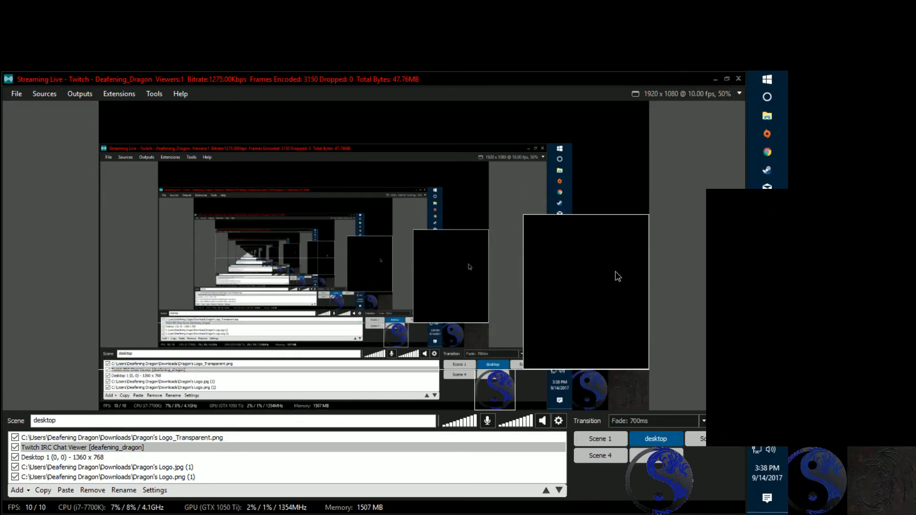
left_click_drag(496, 393, 552, 394)
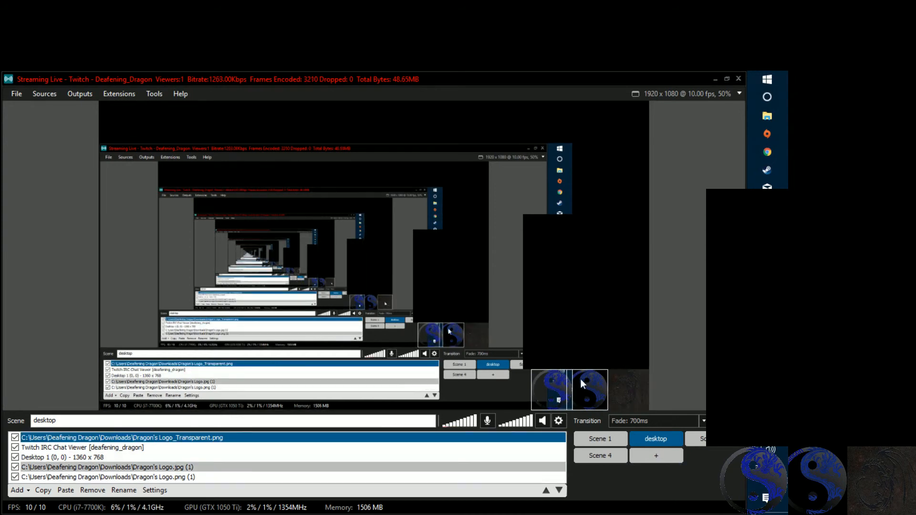
left_click(558, 390)
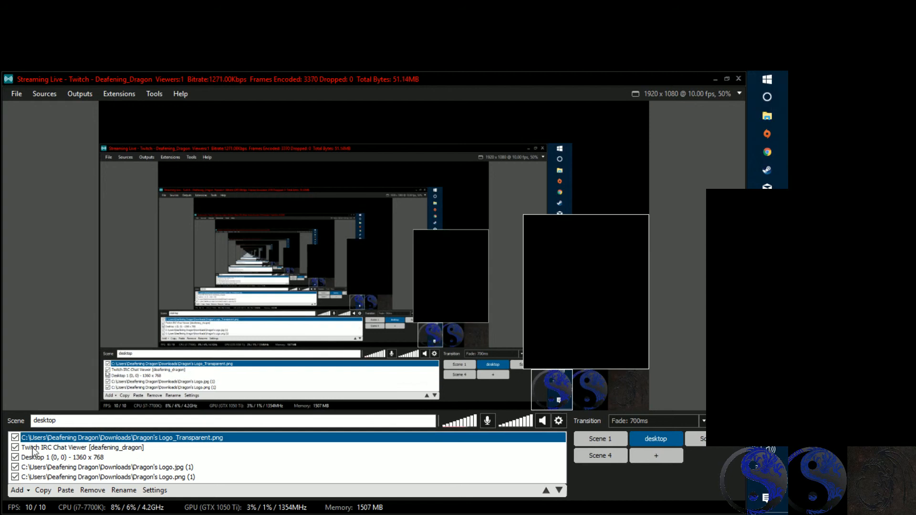
Step: Check the masking and transition effects in the transparent logo's source settings
left_click(156, 491)
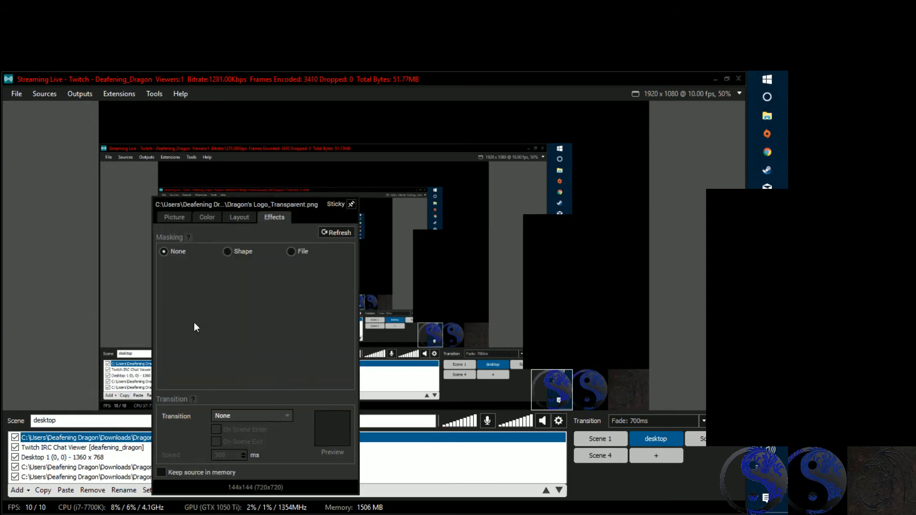
left_click(451, 473)
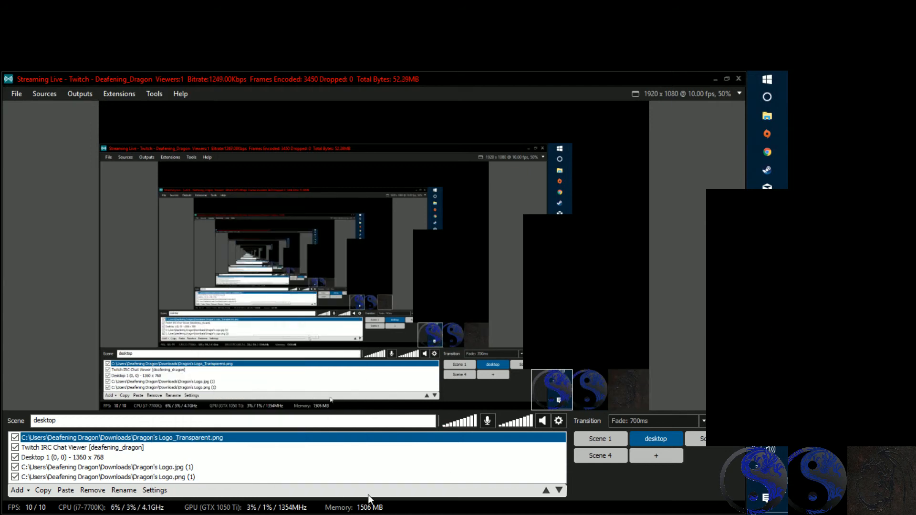
Step: Browse the source plugins in the Plugin Store in an enlarged window, from the first entry to the last, and close the store
left_click(18, 490)
left_click(103, 510)
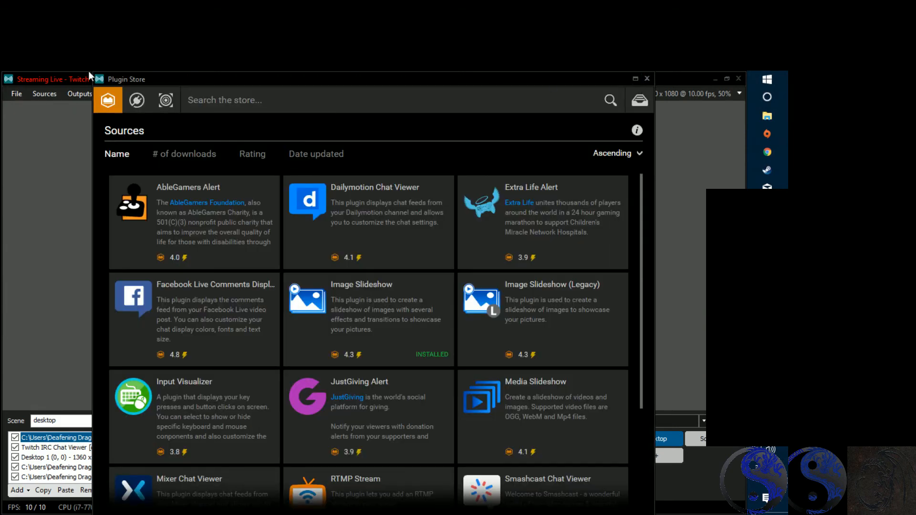
left_click_drag(91, 72, 97, 81)
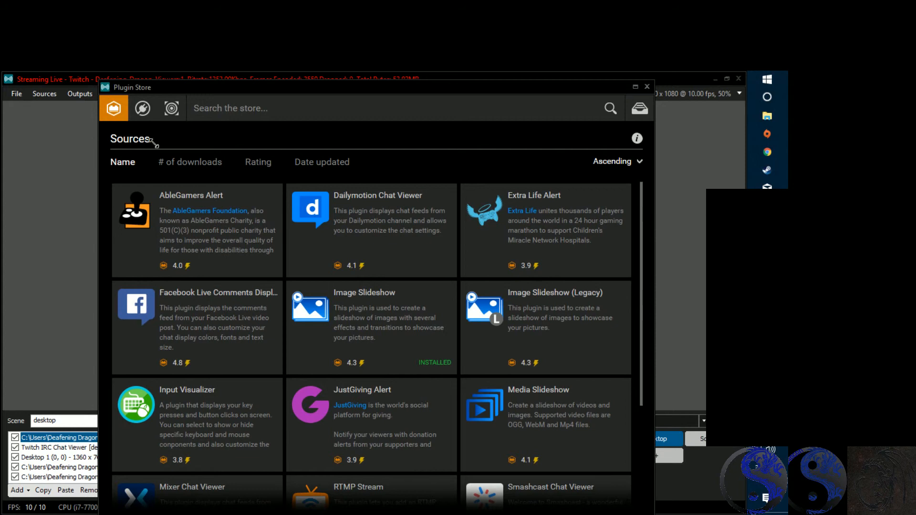
left_click_drag(376, 89, 328, 71)
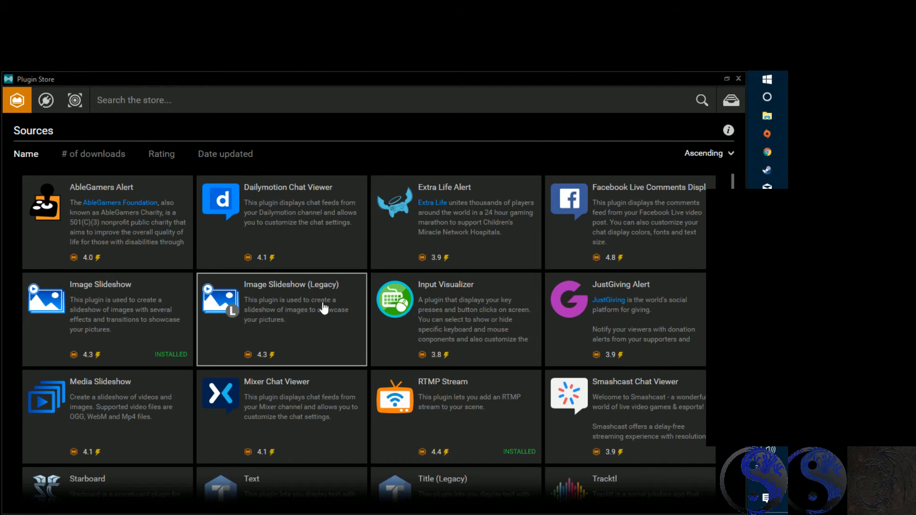
scroll(323, 310, "down", 1)
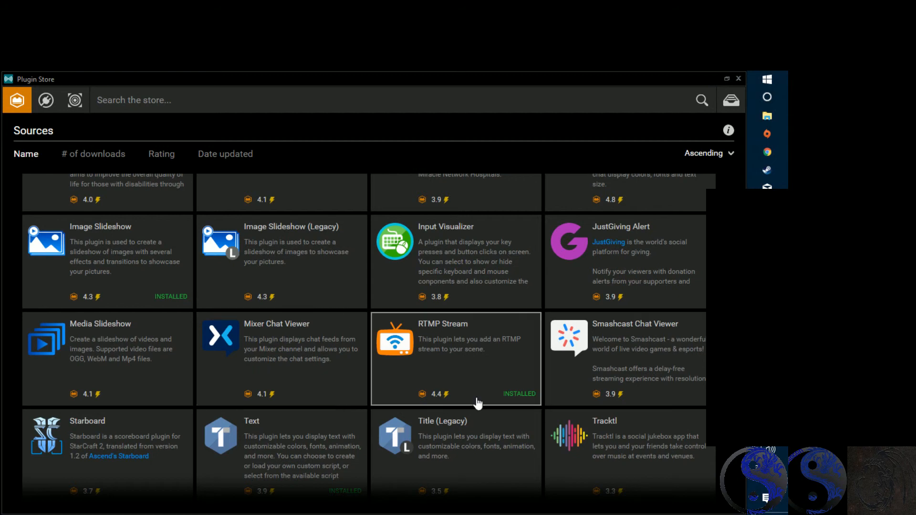
scroll(461, 423, "down", 3)
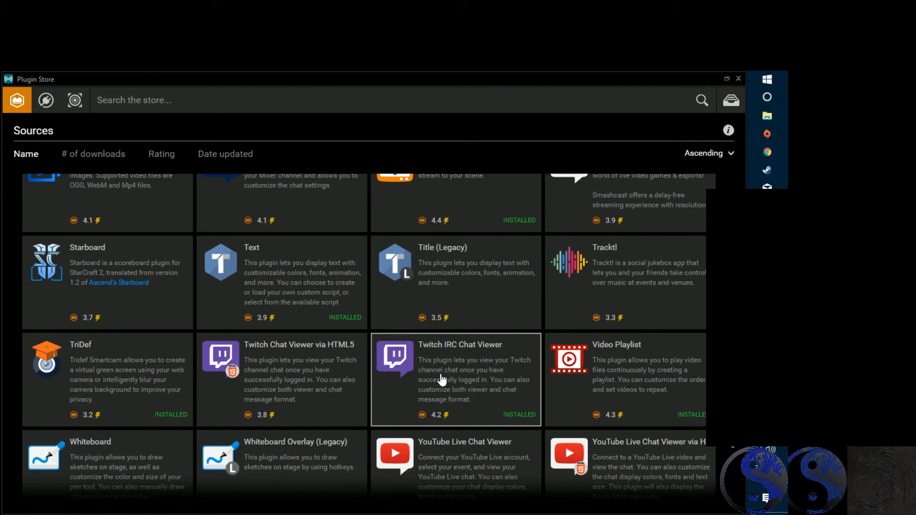
scroll(443, 379, "down", 3)
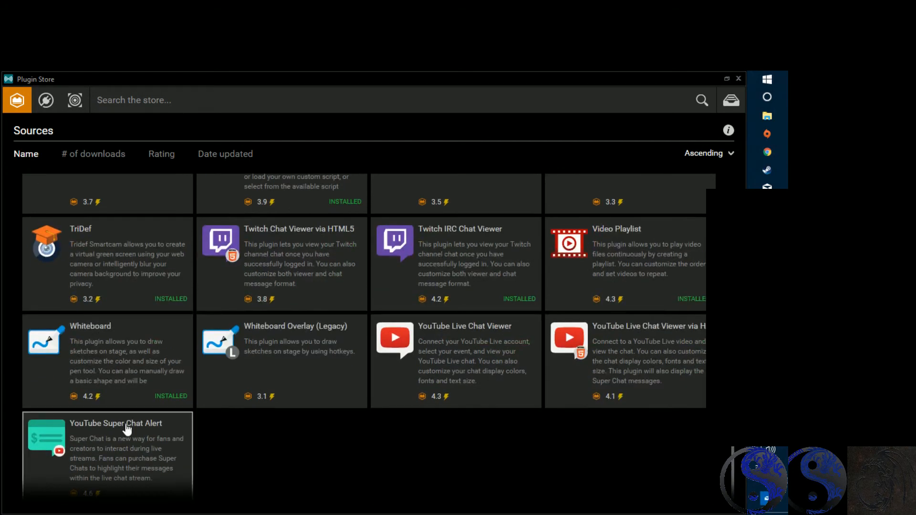
scroll(285, 406, "down", 1)
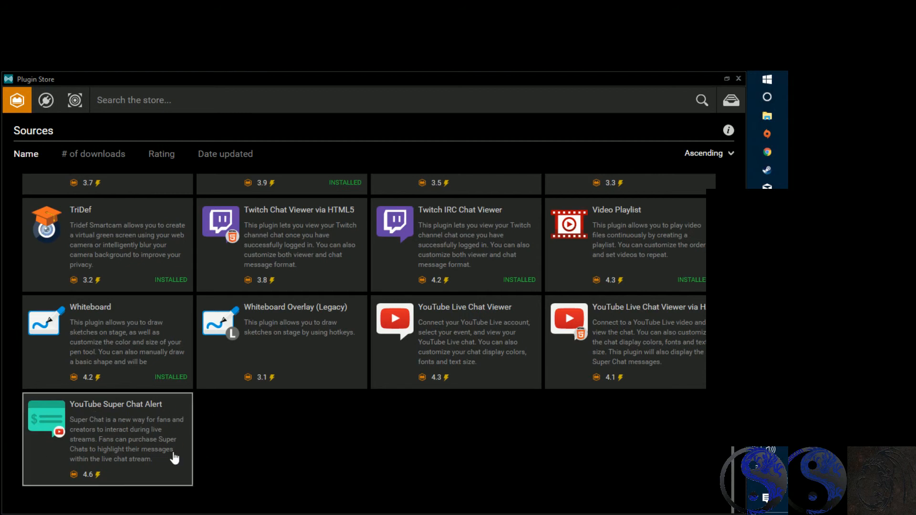
scroll(528, 425, "up", 8)
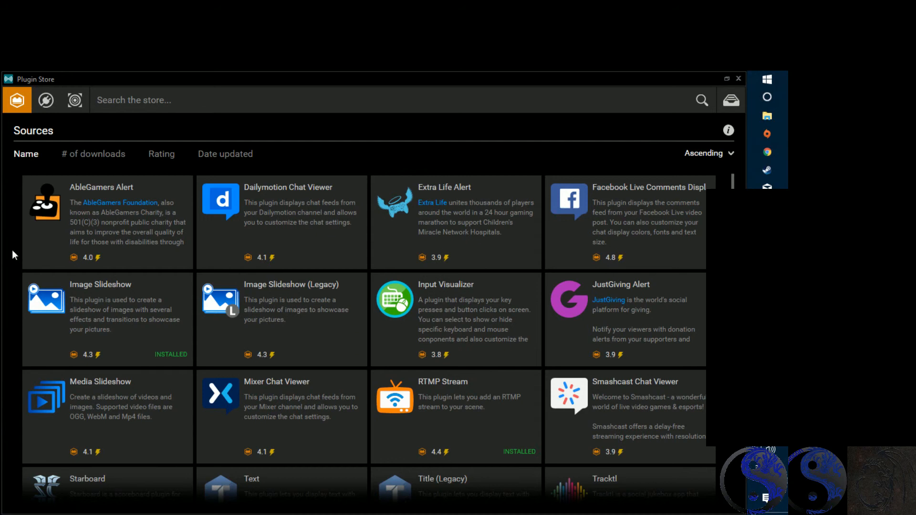
scroll(630, 411, "down", 3)
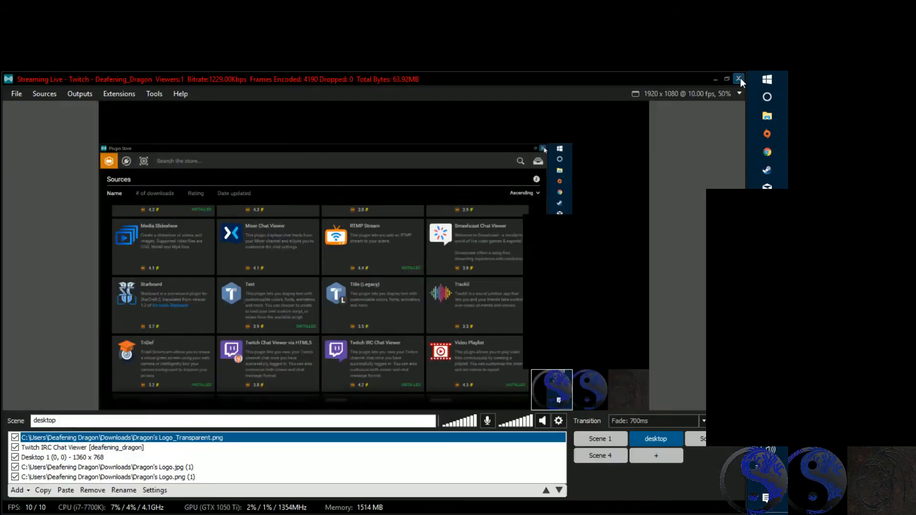
left_click(739, 78)
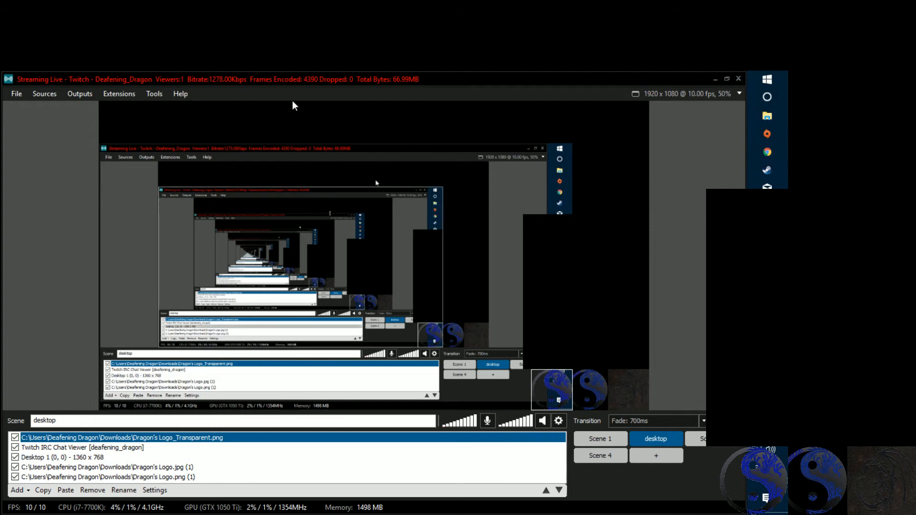
left_click(163, 94)
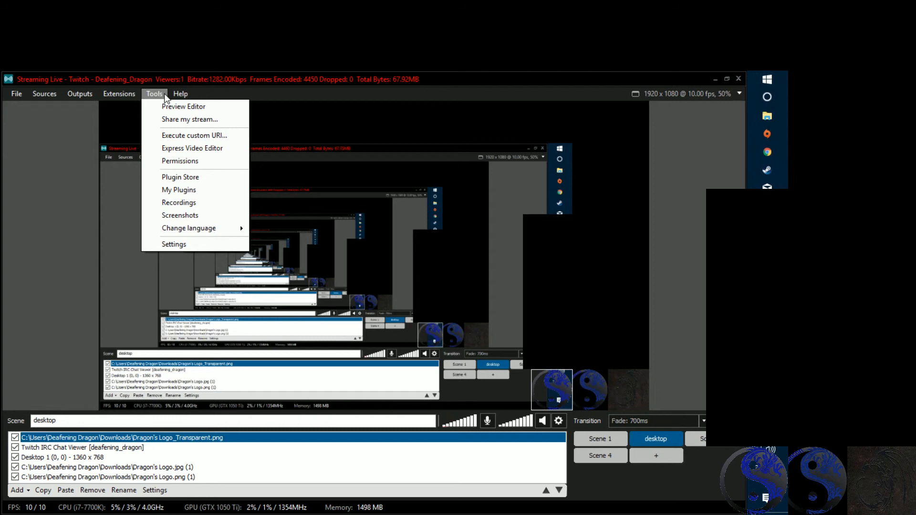
left_click(165, 95)
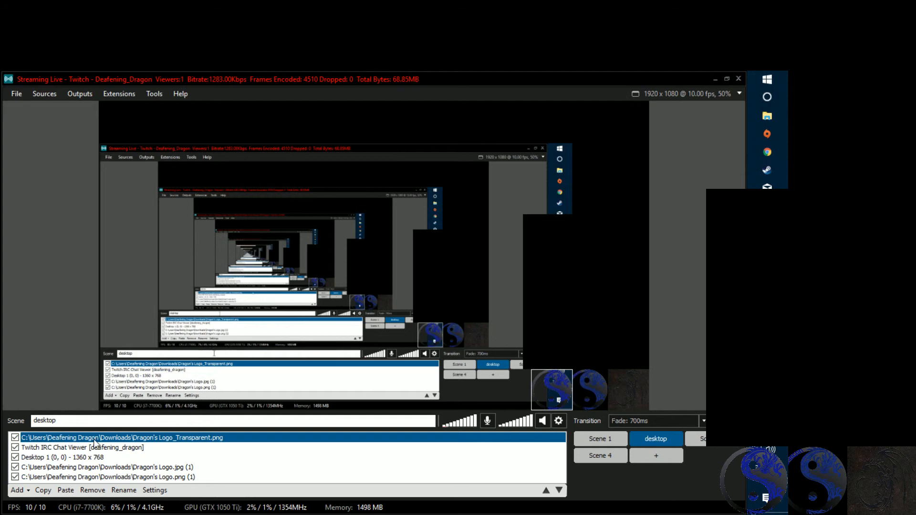
Step: Review the Effects and Picture settings of the transparent logo source, including its media source, and close them
left_click(157, 492)
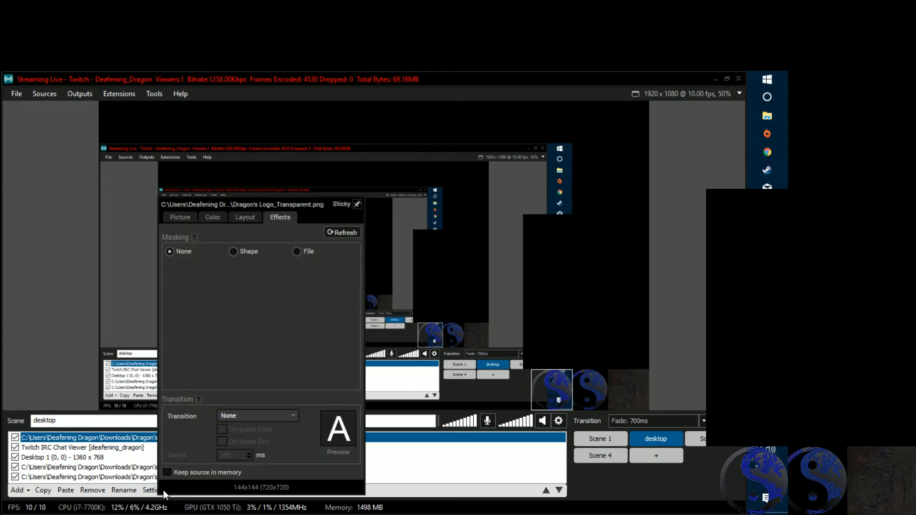
left_click(180, 218)
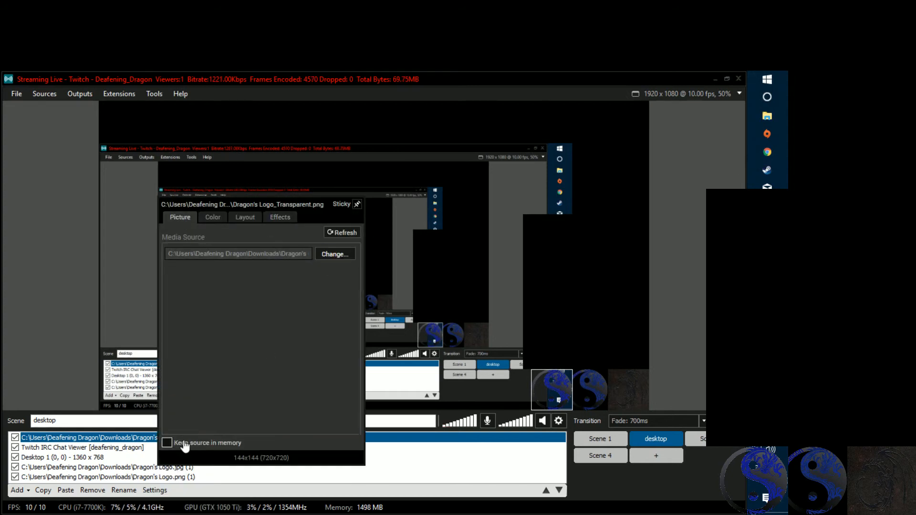
left_click(672, 181)
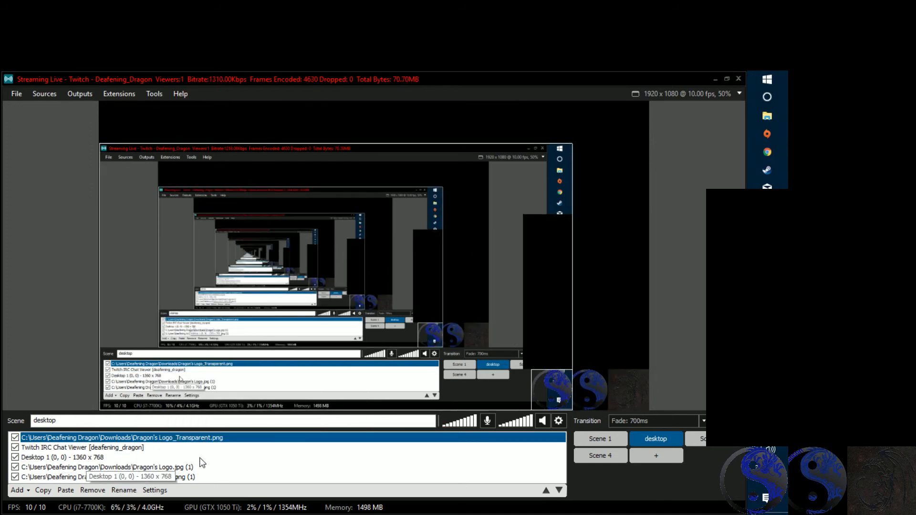
Step: Examine the audio settings, including the choices for system sound device, audio mixing sample rate and microphone mono mix
left_click(559, 420)
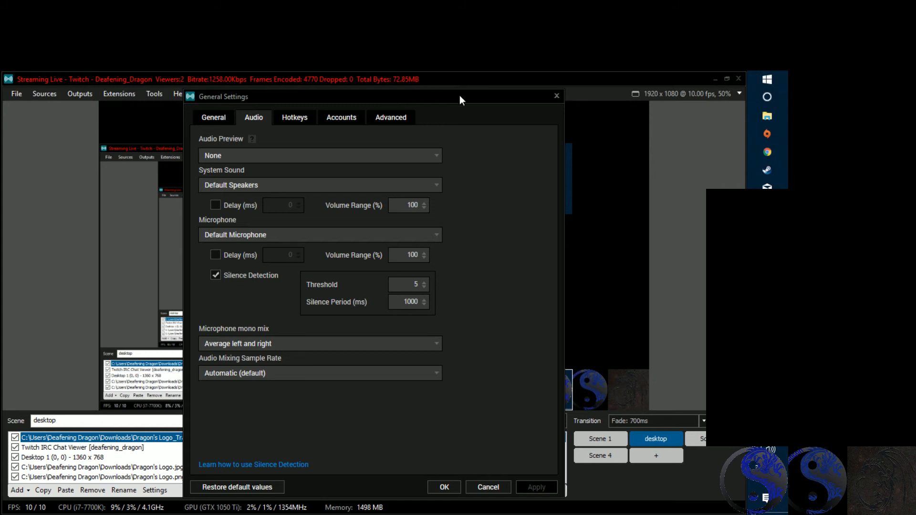
left_click_drag(460, 95, 278, 113)
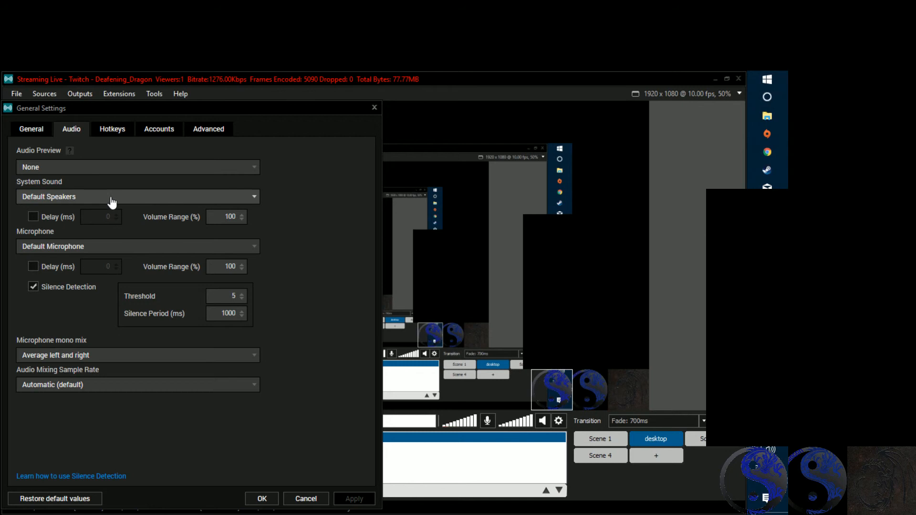
left_click(158, 201)
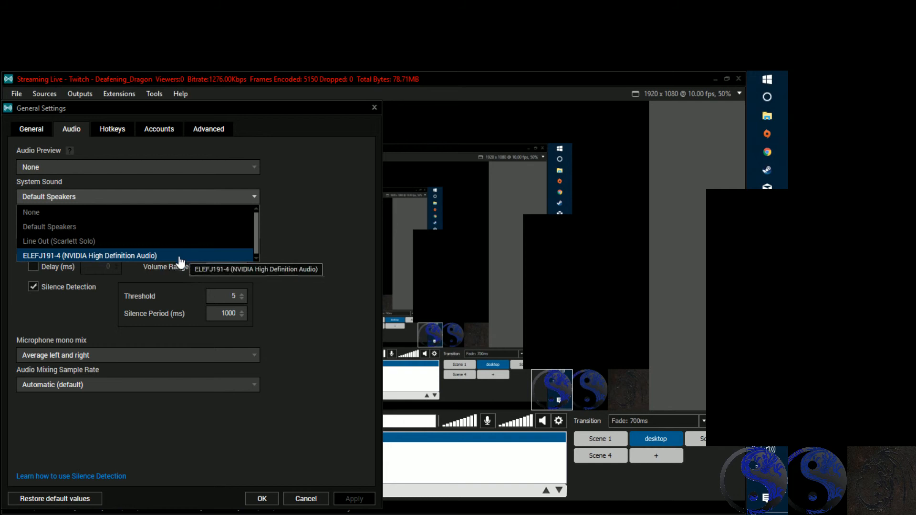
left_click(299, 234)
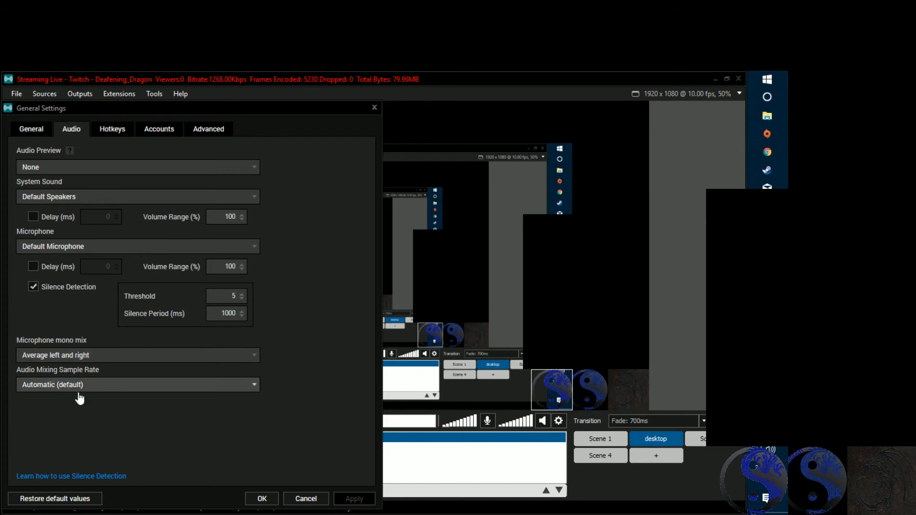
left_click(160, 390)
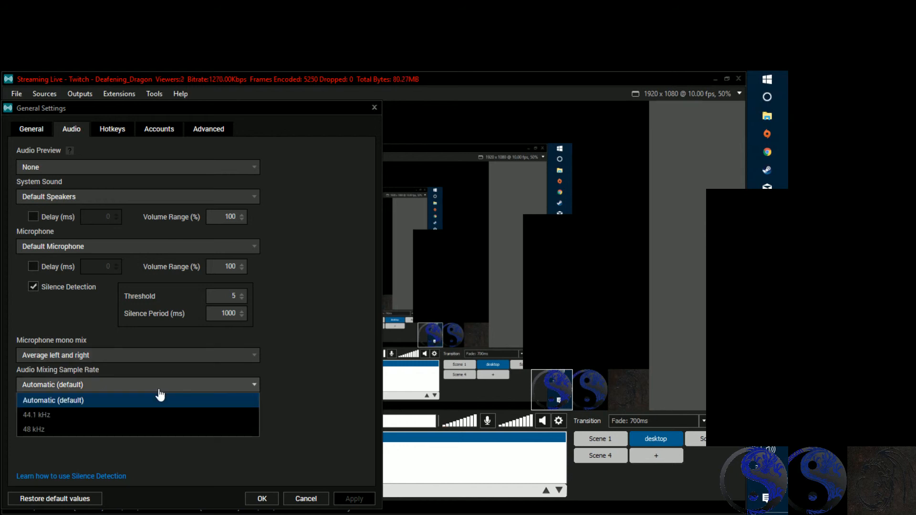
left_click(159, 400)
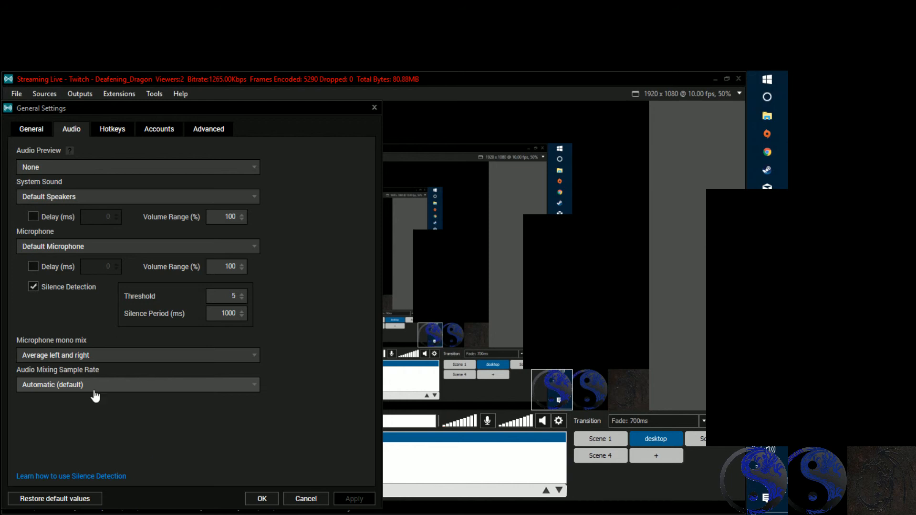
left_click(115, 355)
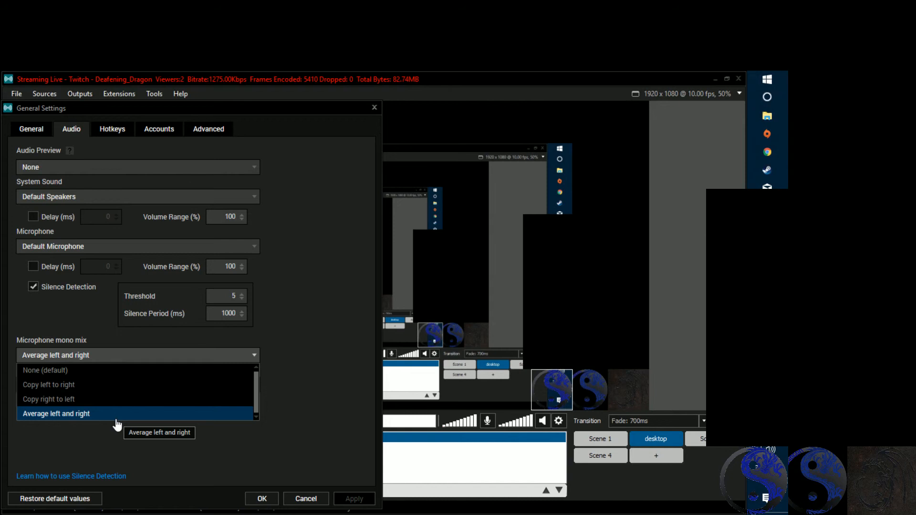
Step: Review the general program settings, including the choices for the scene button thumbnail preview
left_click(42, 127)
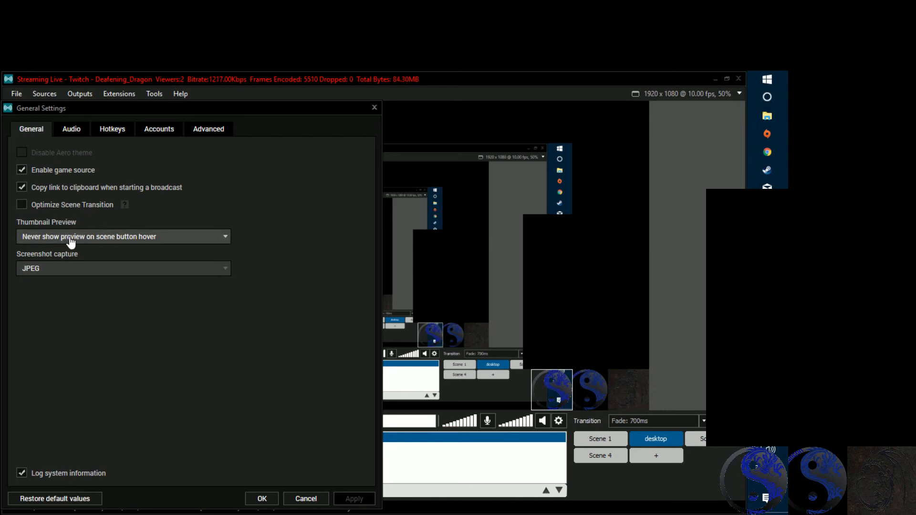
left_click(147, 238)
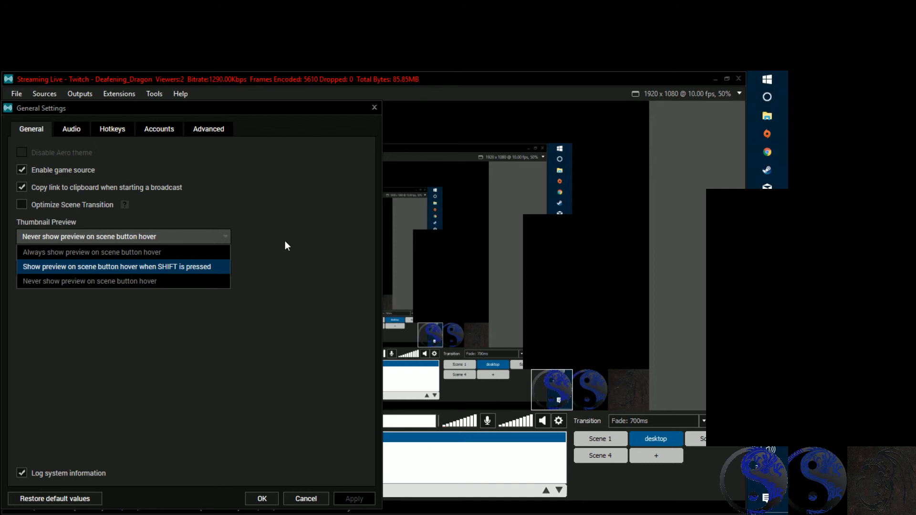
left_click(232, 200)
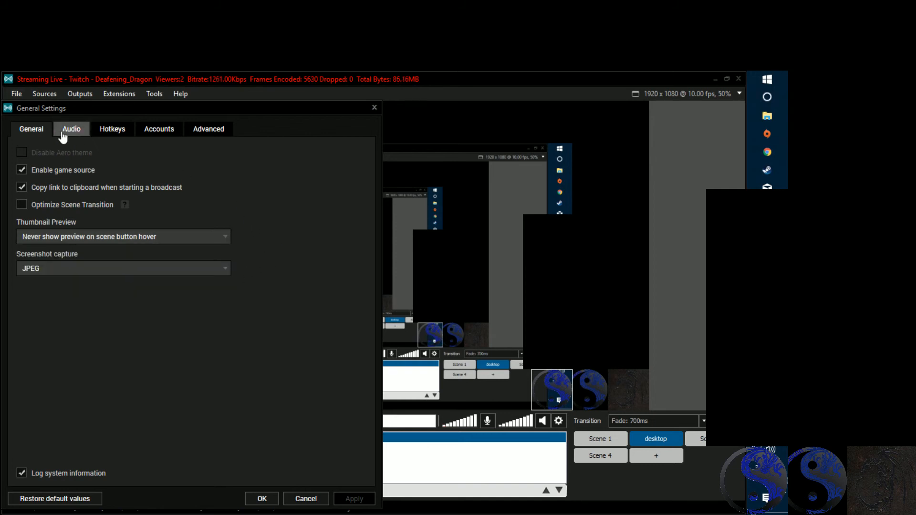
Step: Assign F5 as the hotkey for starting and stopping local recording
left_click(113, 133)
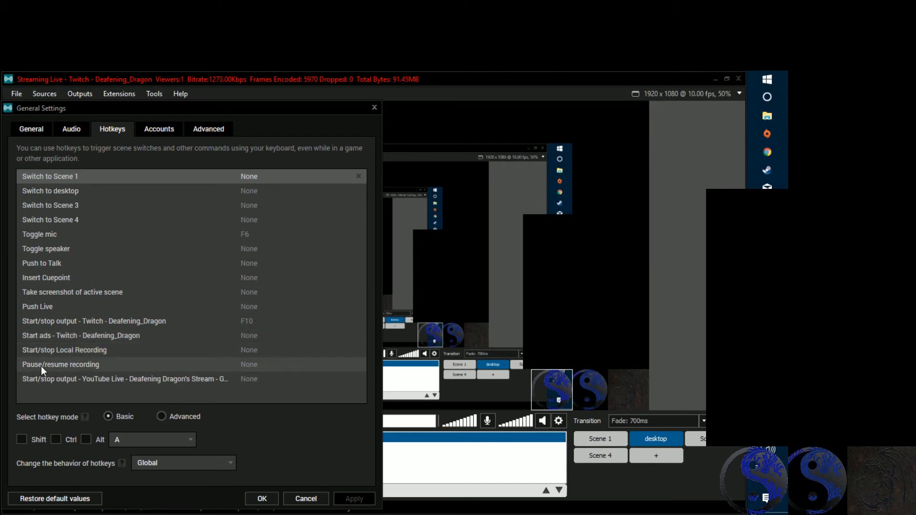
left_click(247, 353)
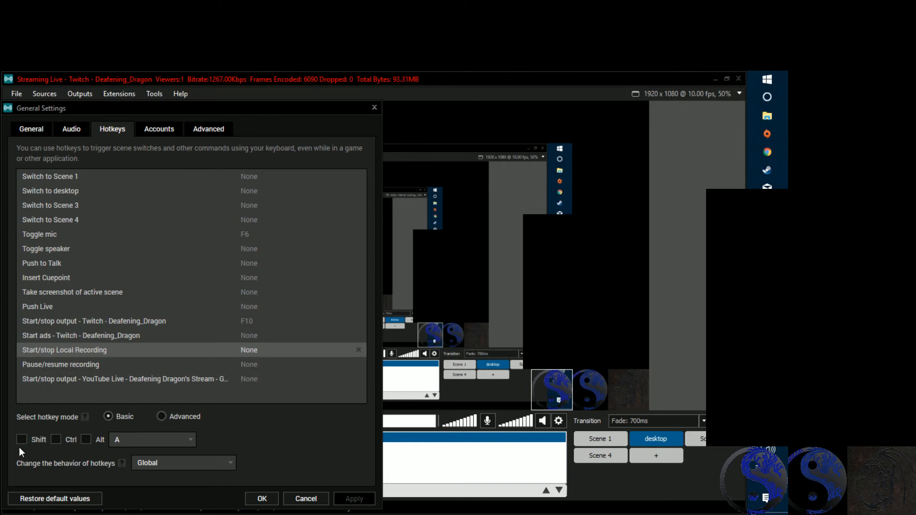
left_click(166, 446)
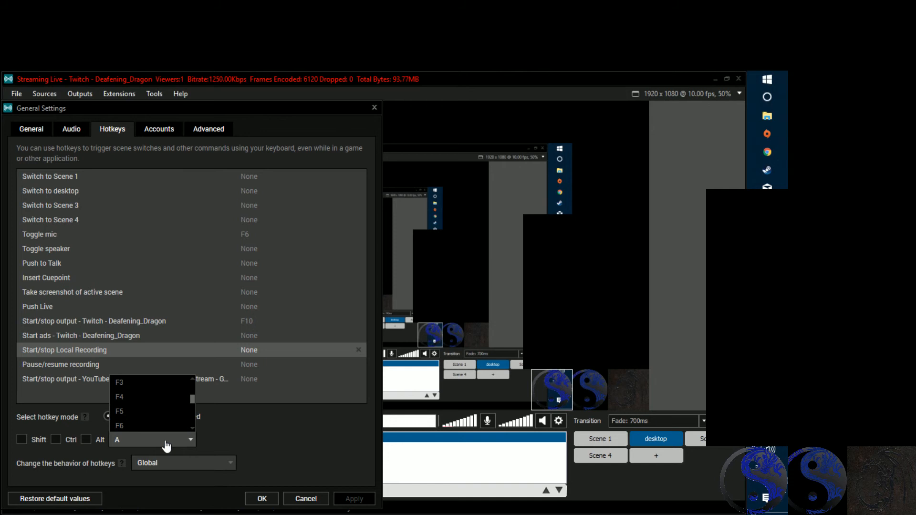
left_click(149, 413)
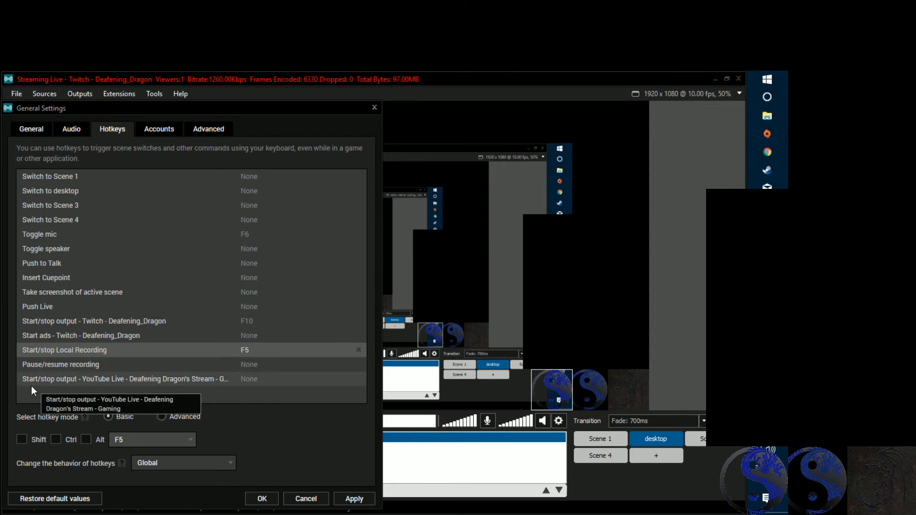
Step: Assign F11 as the hotkey for starting and stopping the YouTube Live output
left_click(248, 380)
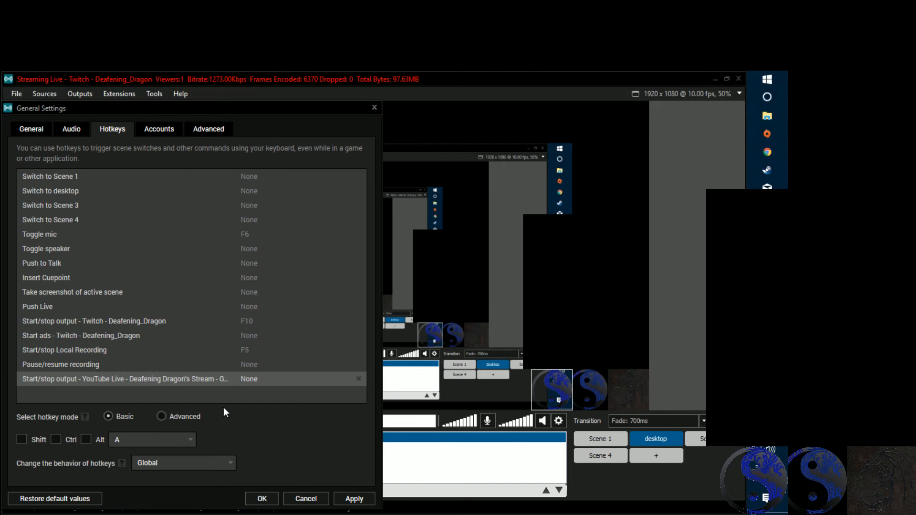
left_click(149, 439)
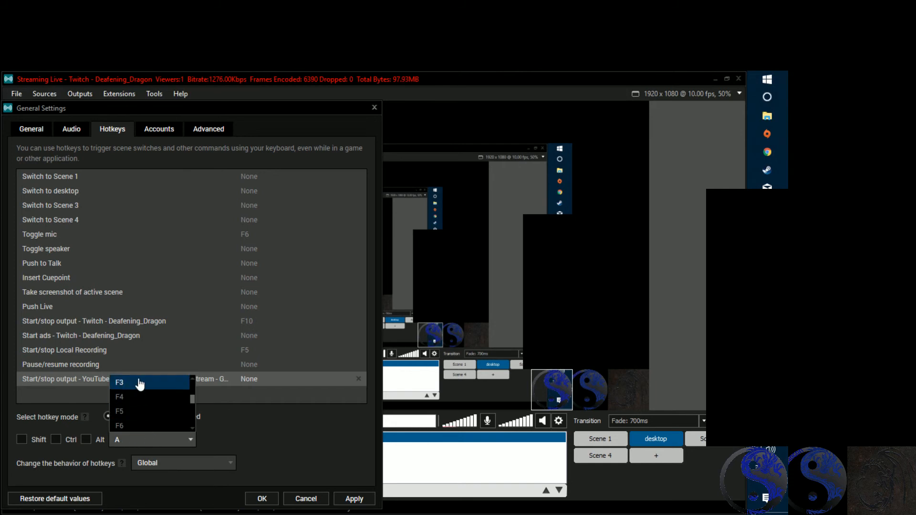
scroll(144, 391, "down", 8)
scroll(146, 406, "down", 3)
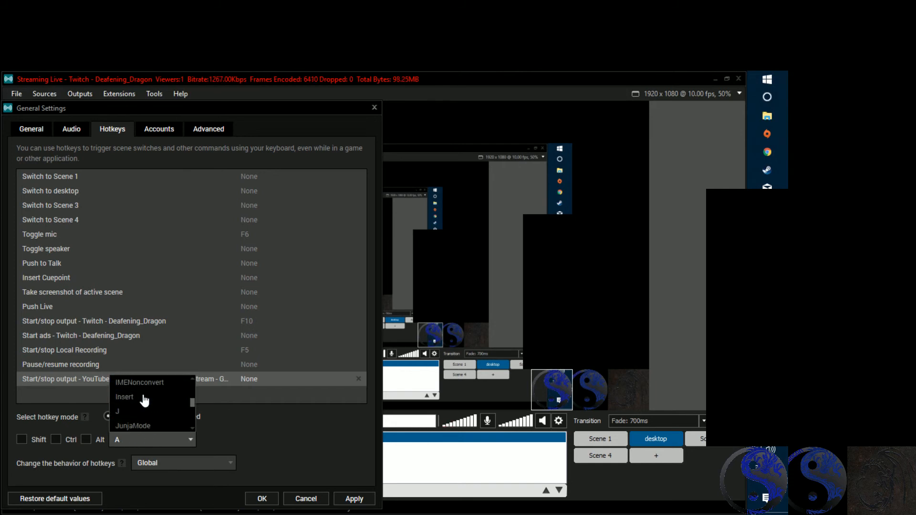
scroll(151, 420, "down", 5)
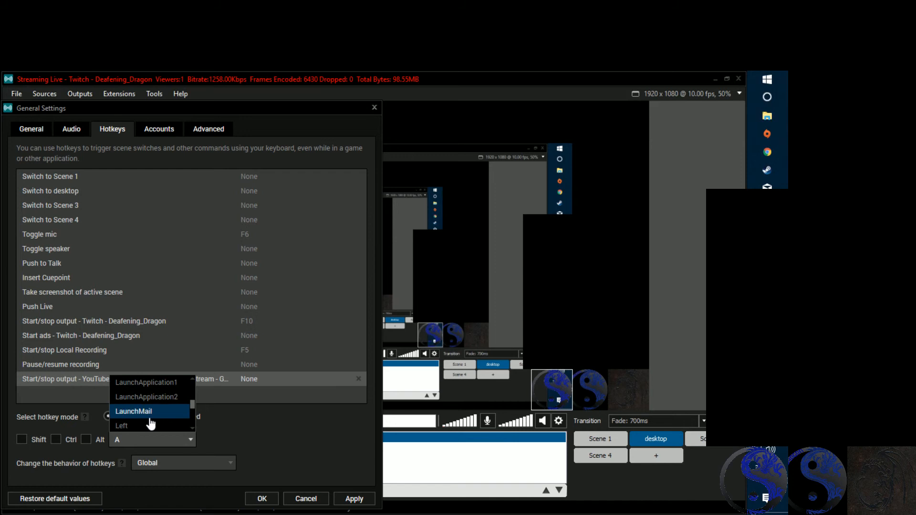
scroll(152, 423, "down", 8)
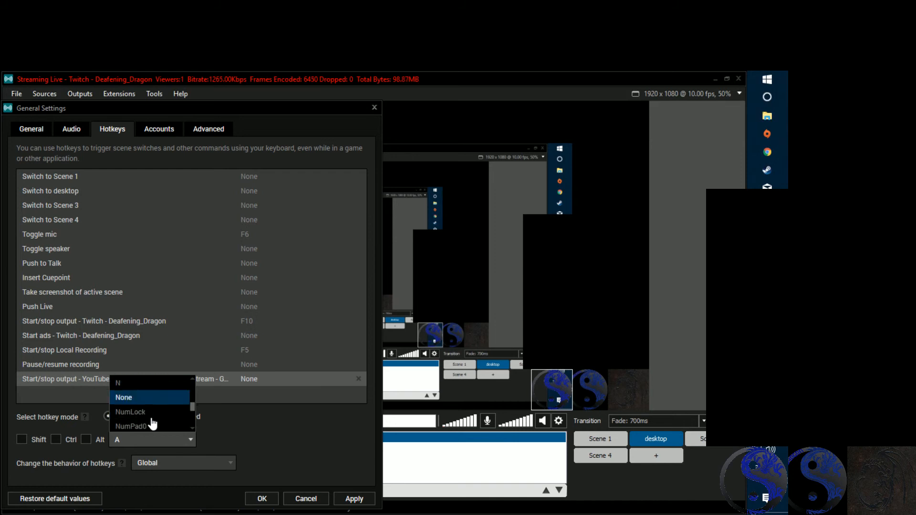
scroll(151, 423, "down", 8)
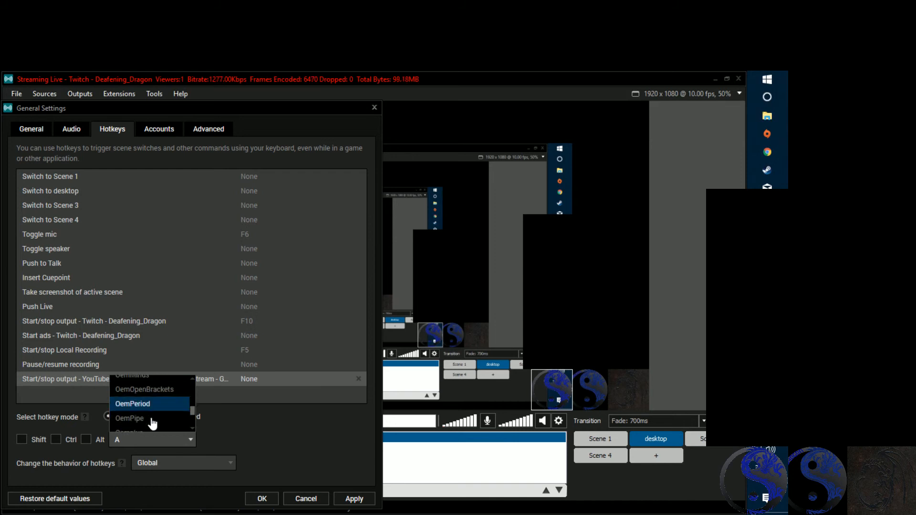
scroll(153, 424, "down", 7)
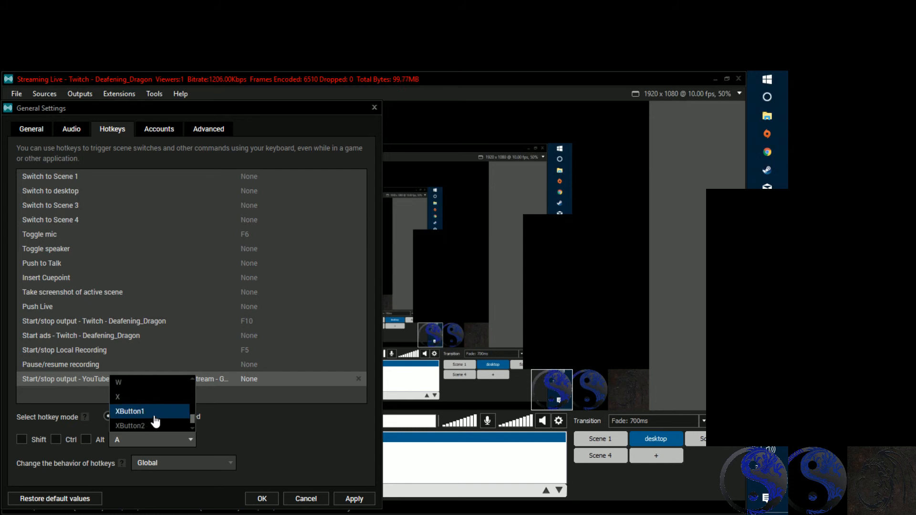
scroll(153, 422, "up", 3)
scroll(155, 421, "up", 15)
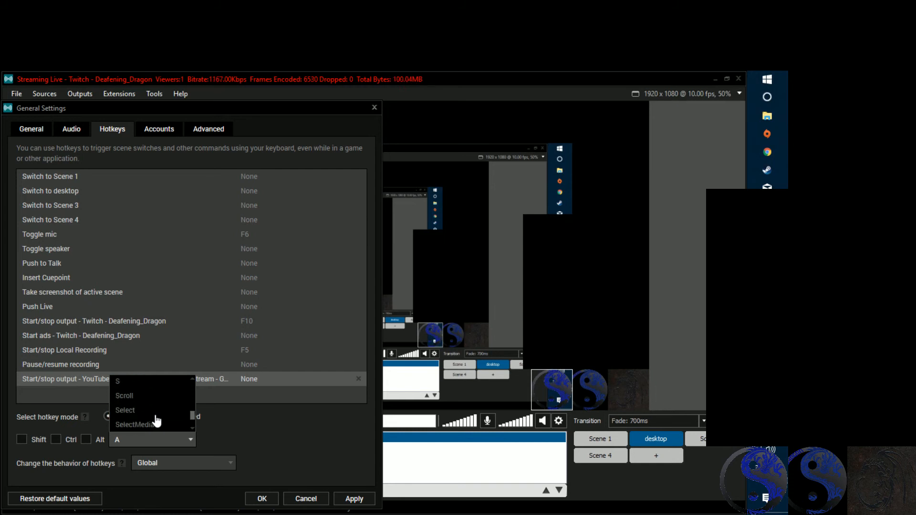
scroll(153, 420, "up", 15)
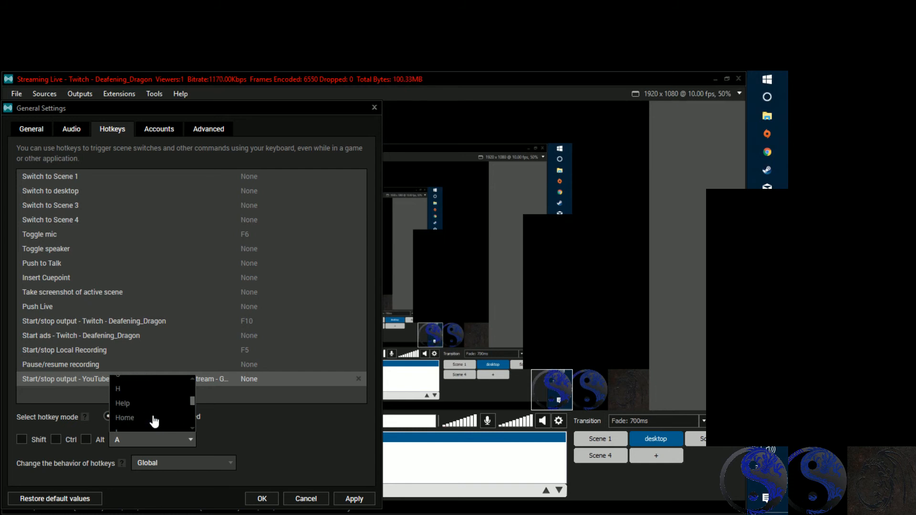
scroll(143, 414, "up", 2)
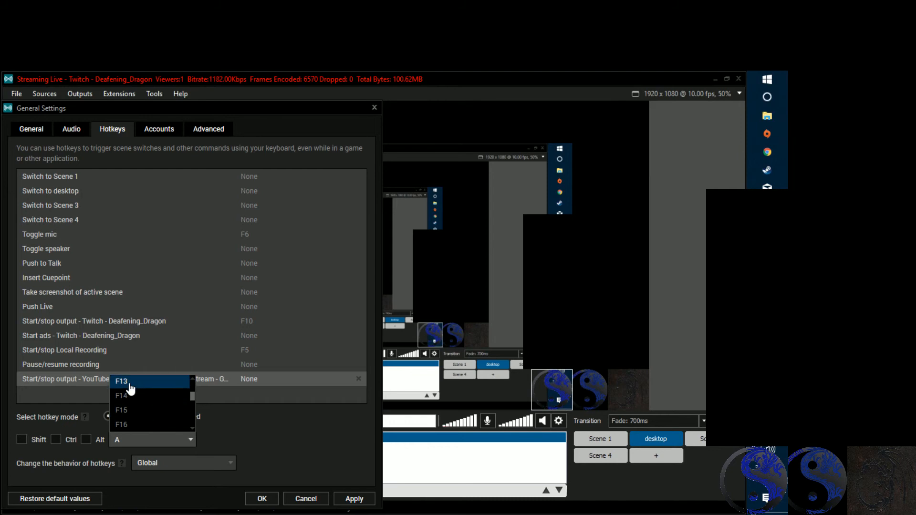
left_click(129, 420)
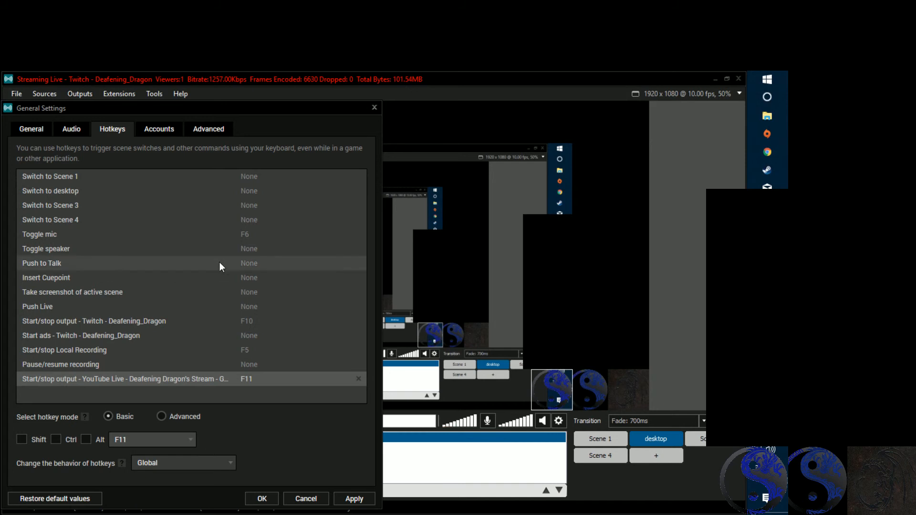
Step: Review the account authorizations and advanced options, and apply the changed settings and close them
left_click(165, 131)
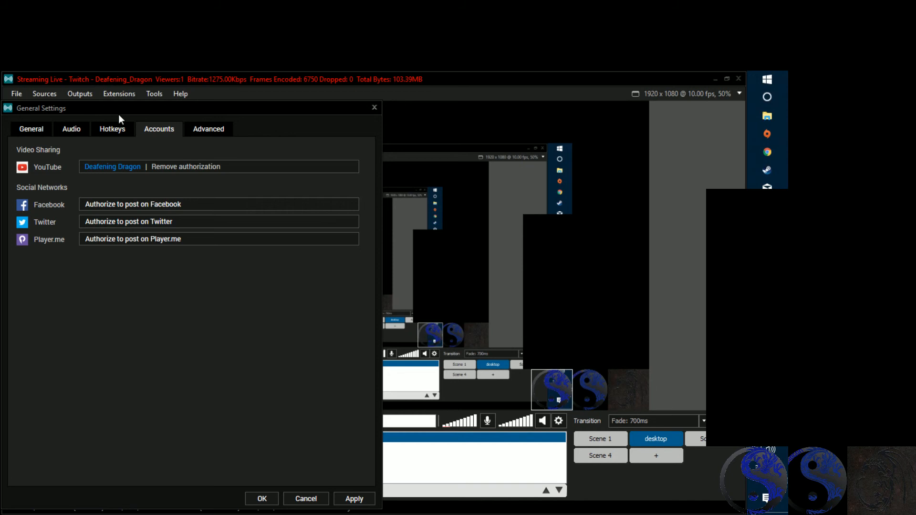
left_click(212, 129)
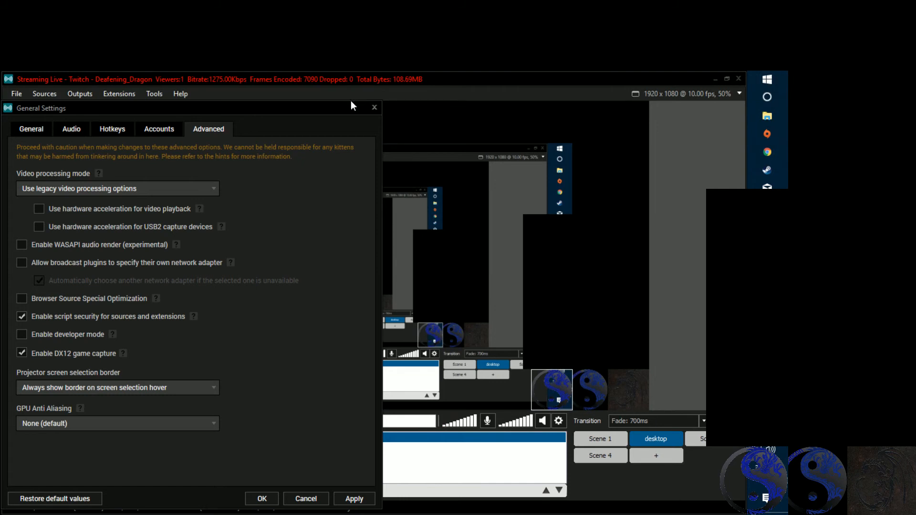
left_click(355, 499)
left_click(257, 499)
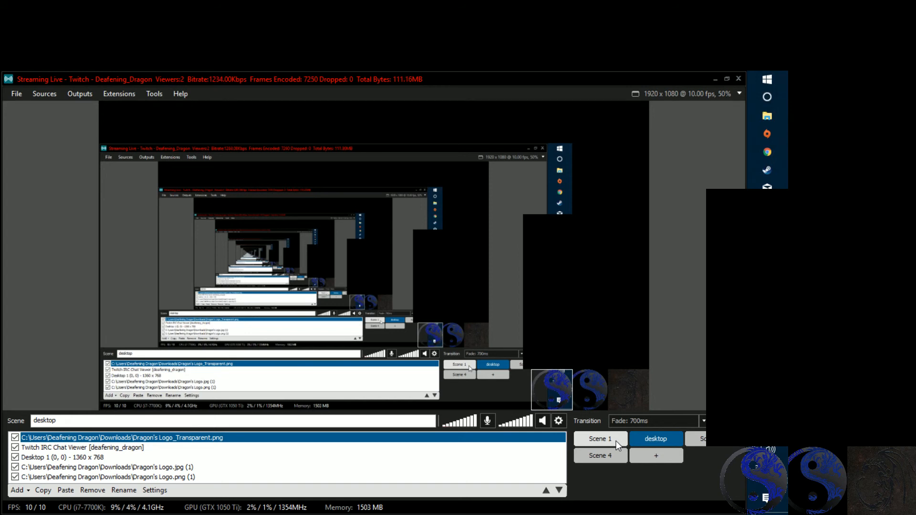
Step: Open Scene 3 in the Preview Editor and maximize the editor window
right_click(722, 448)
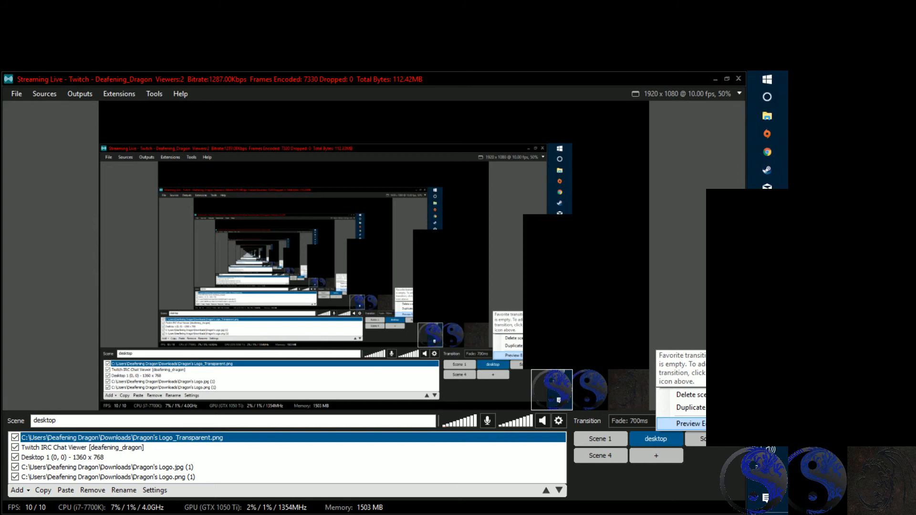
left_click(698, 424)
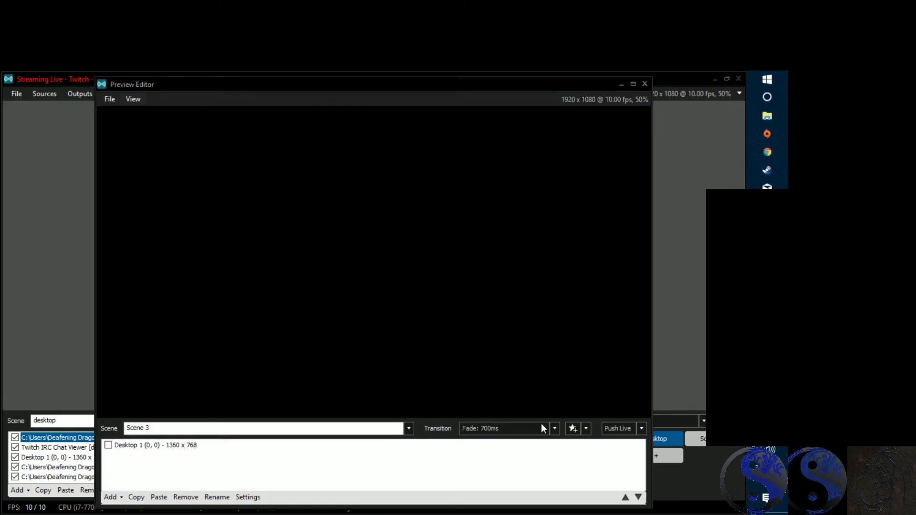
left_click_drag(339, 88, 289, 83)
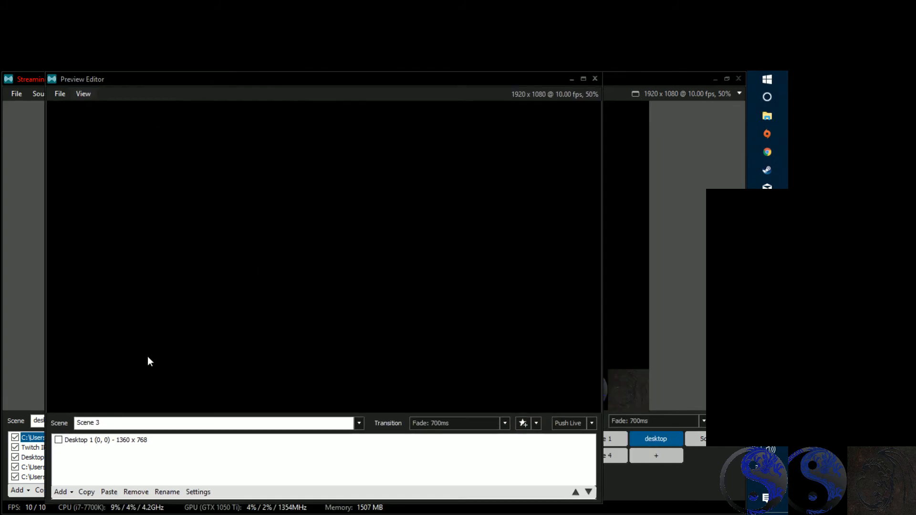
left_click(64, 441)
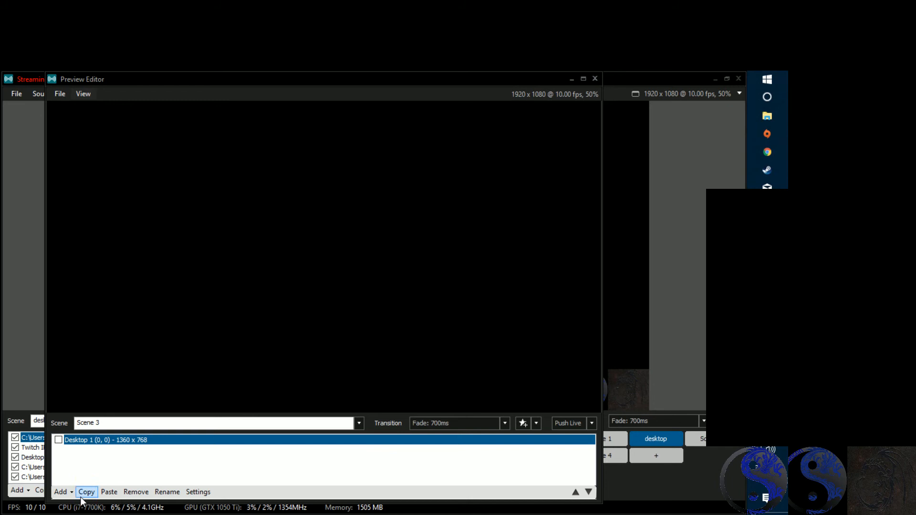
left_click(62, 492)
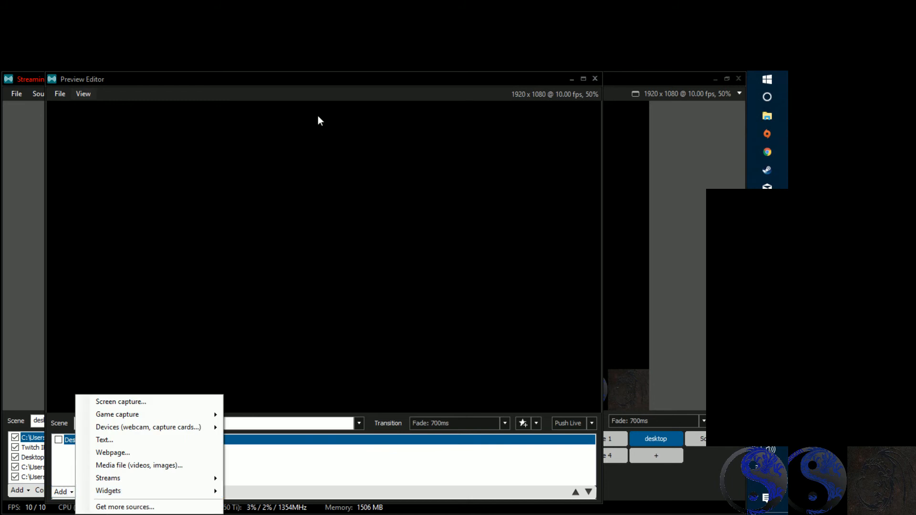
left_click(346, 80)
mouse_move(346, 78)
left_mouse_down()
mouse_move(620, 127)
mouse_move(585, 104)
mouse_move(356, 70)
left_mouse_up()
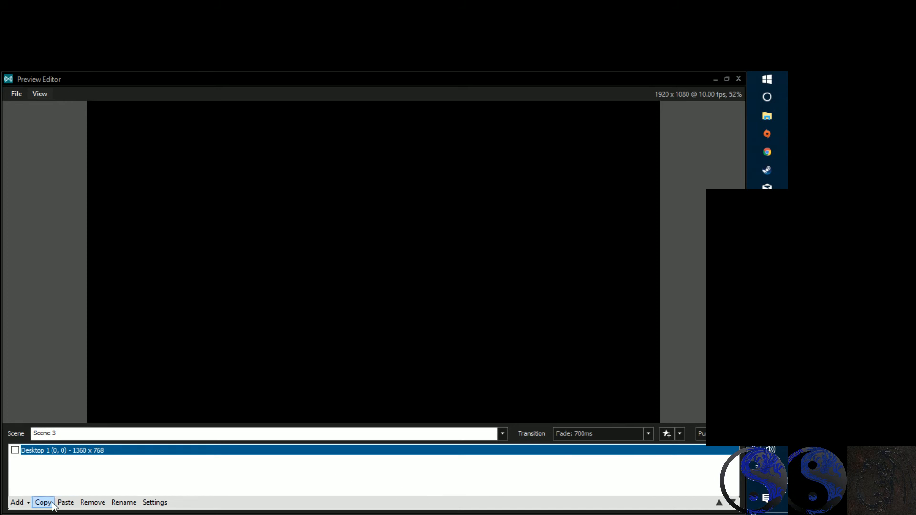
Step: Add a game capture of American Truck Simulator to Scene 3 and enlarge it to fill the whole canvas
left_click(19, 502)
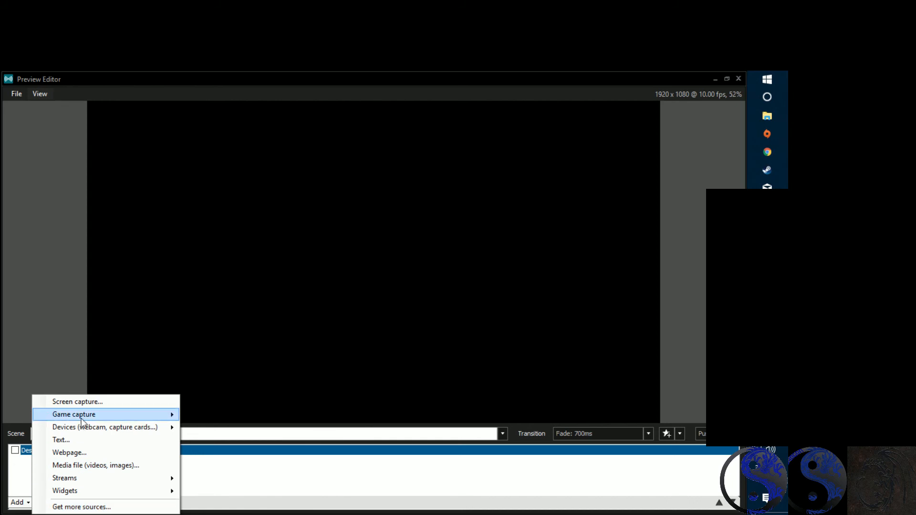
mouse_move(103, 415)
left_click(218, 431)
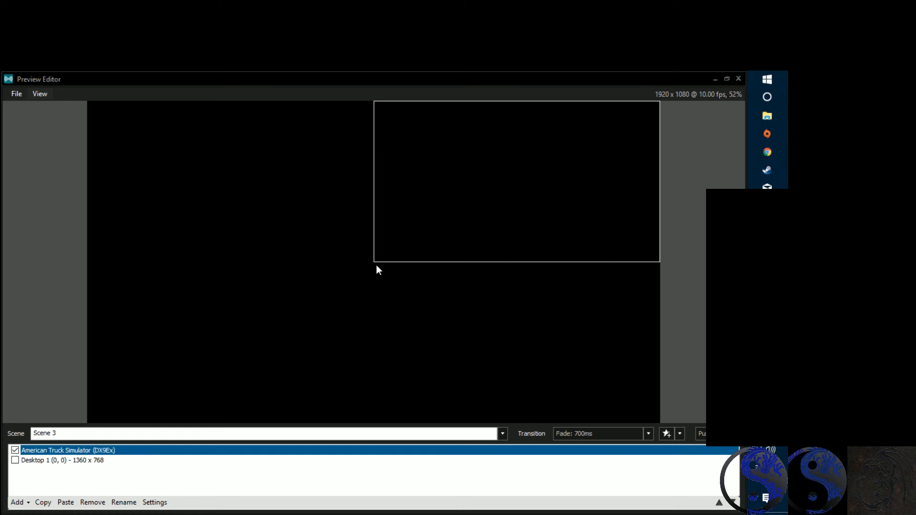
left_click_drag(374, 262, 92, 430)
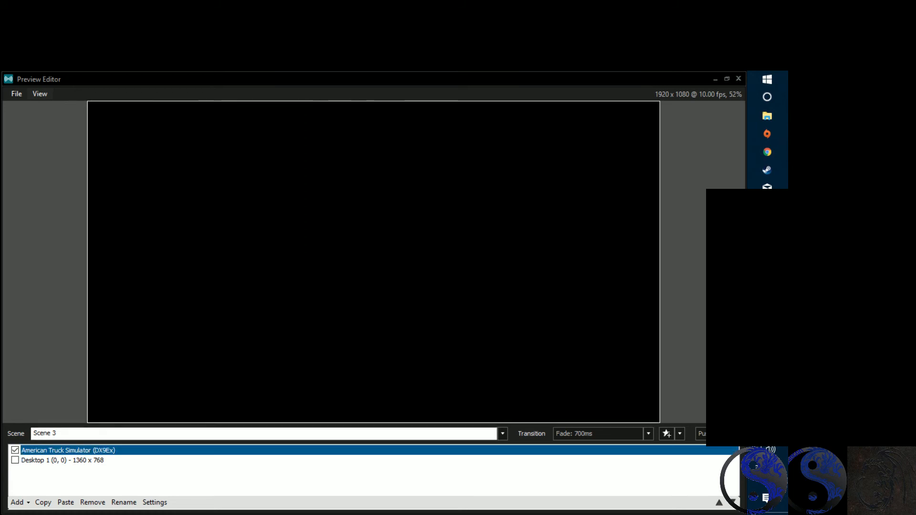
left_click(470, 250)
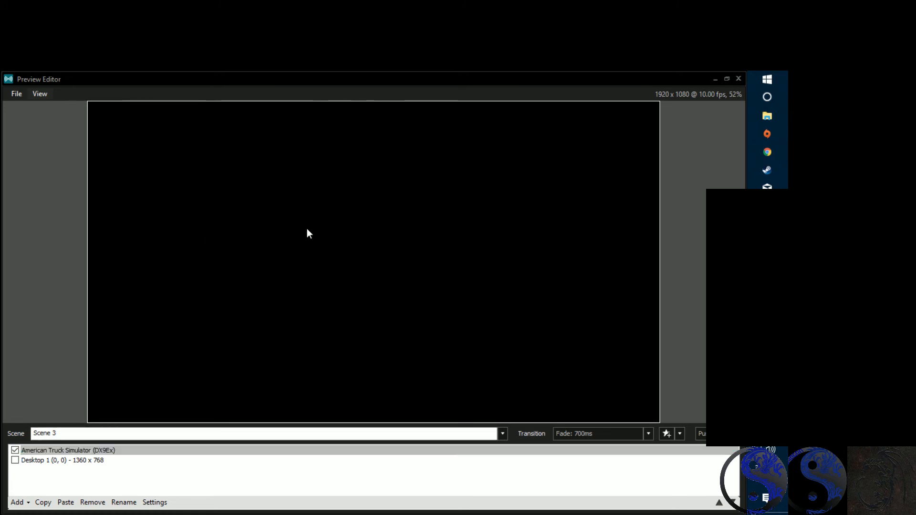
left_click(191, 450)
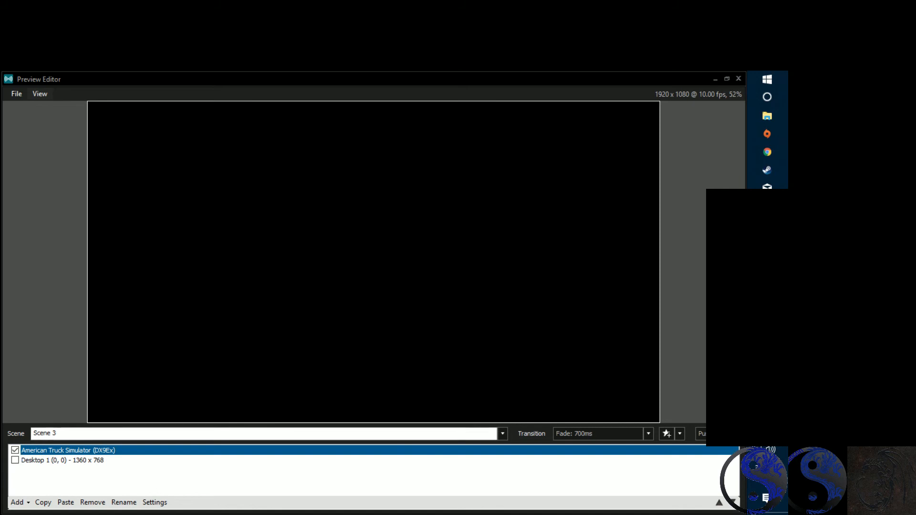
Step: Add the dark dragon image Dragon's Logo from Downloads to Scene 3, shrink it and place it in the canvas's lower-right corner
left_click(32, 505)
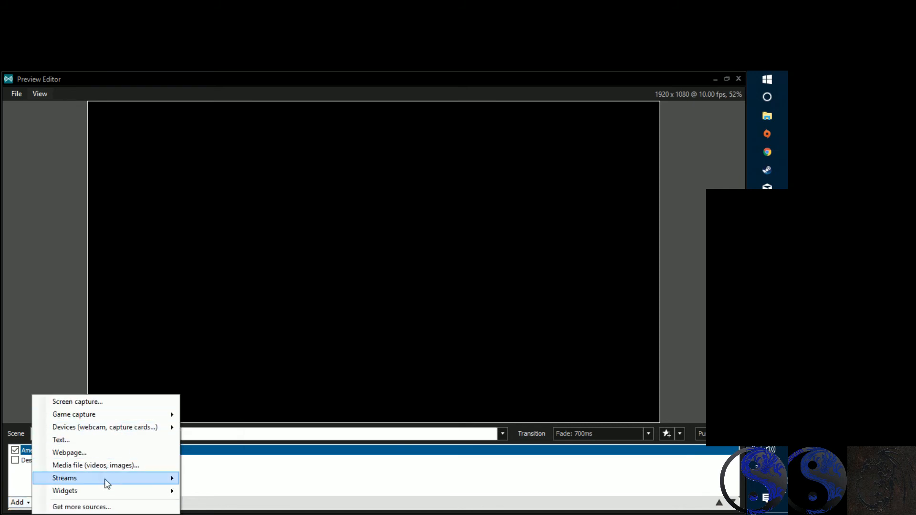
left_click(119, 467)
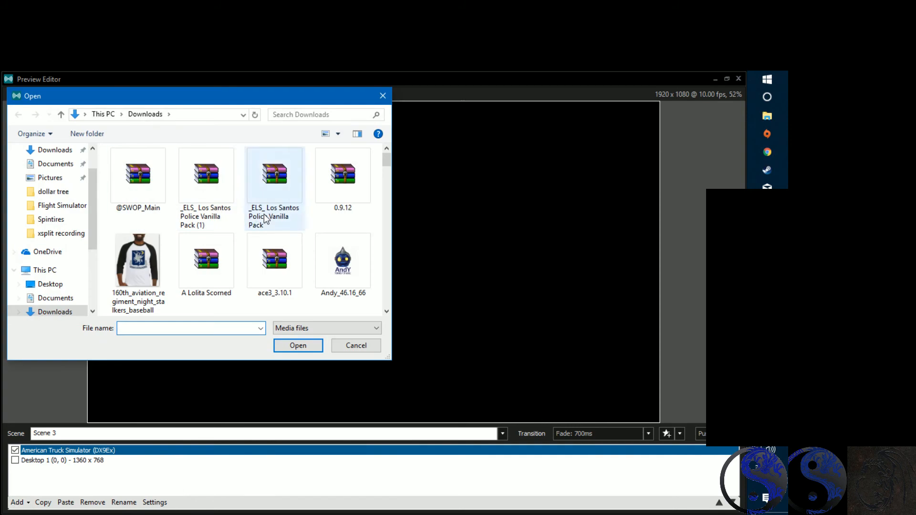
scroll(266, 220, "down", 10)
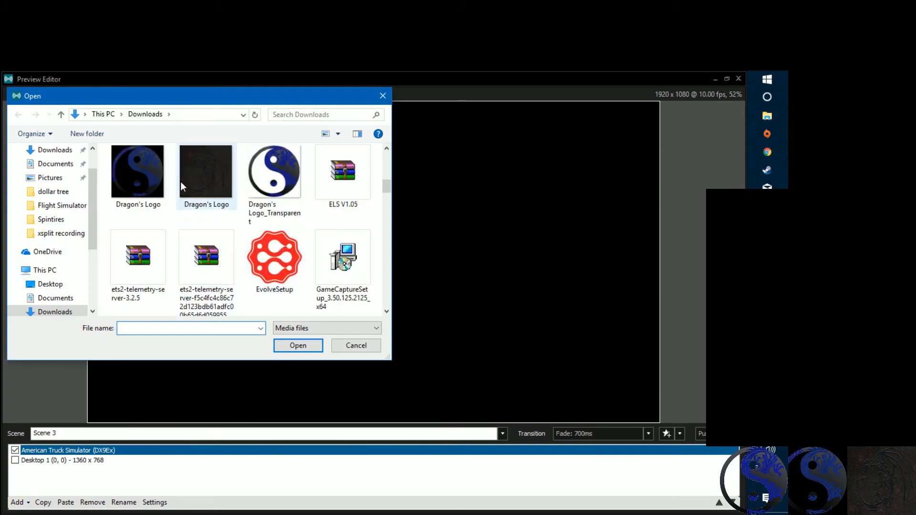
left_click(204, 173)
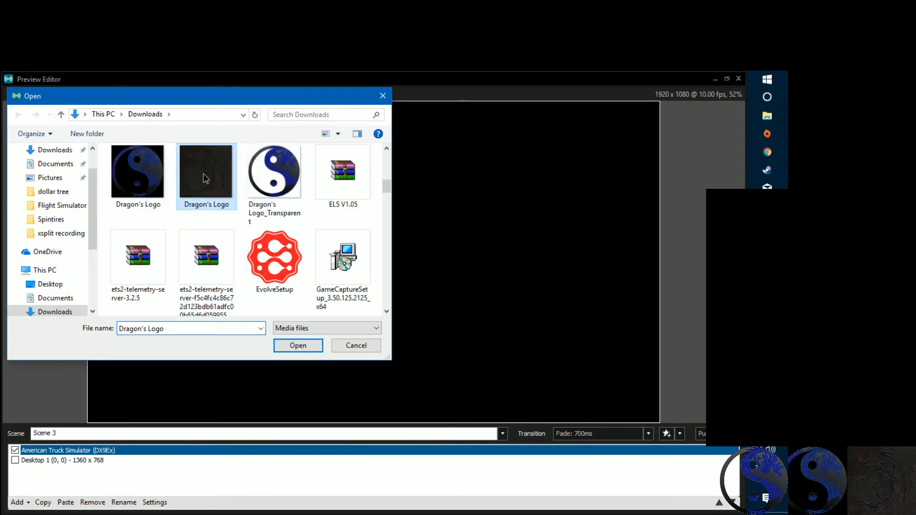
left_click(312, 345)
left_click(165, 281)
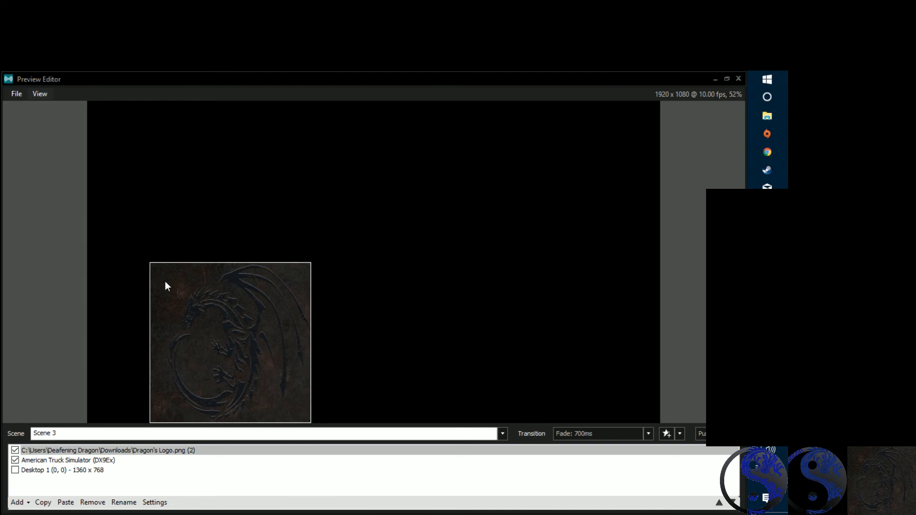
left_click_drag(150, 262, 290, 381)
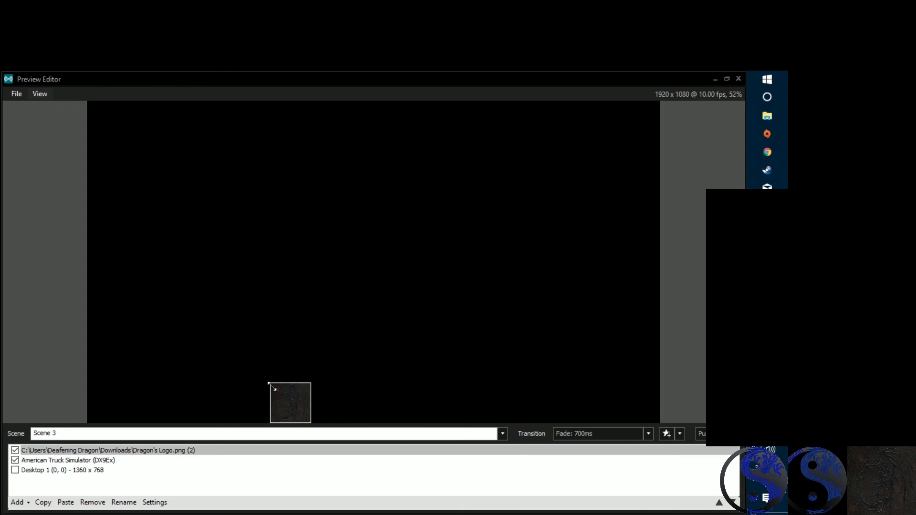
left_click_drag(294, 416, 633, 416)
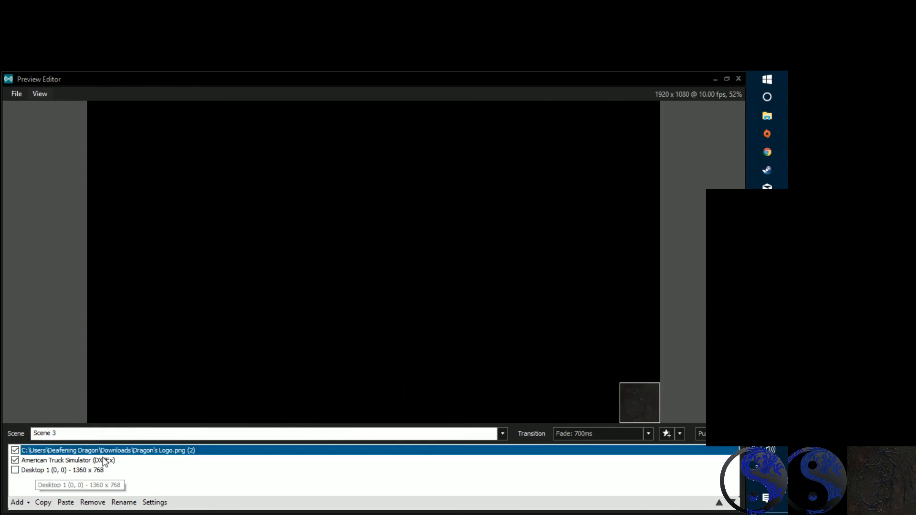
Step: Add a Twitch IRC Chat Viewer widget, shrink it and place it against the canvas's right edge directly above the logo
left_click(29, 505)
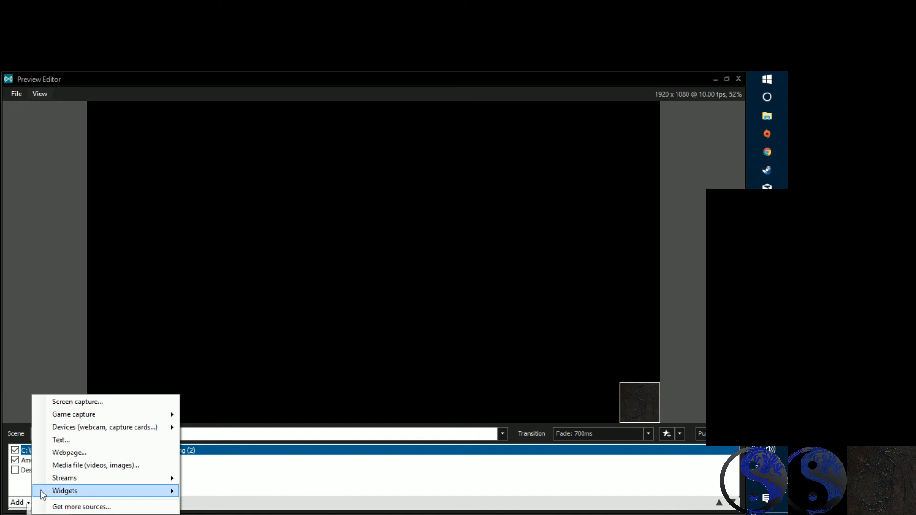
mouse_move(77, 491)
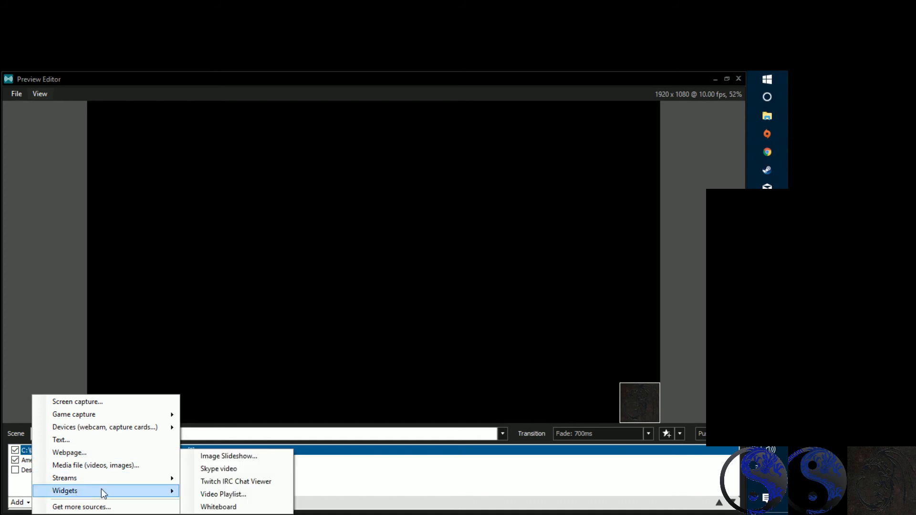
left_click(225, 482)
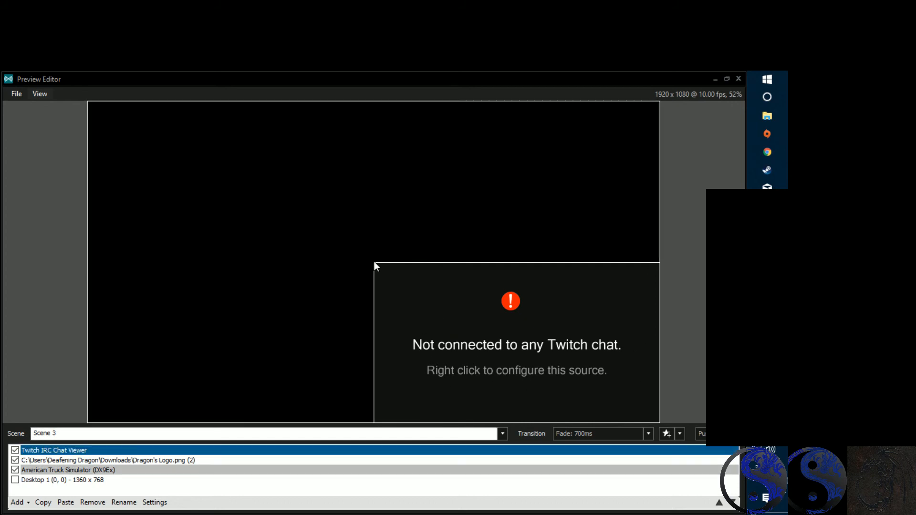
left_click_drag(372, 262, 508, 271)
mouse_move(595, 340)
left_mouse_down()
mouse_move(595, 291)
mouse_move(603, 327)
left_mouse_up()
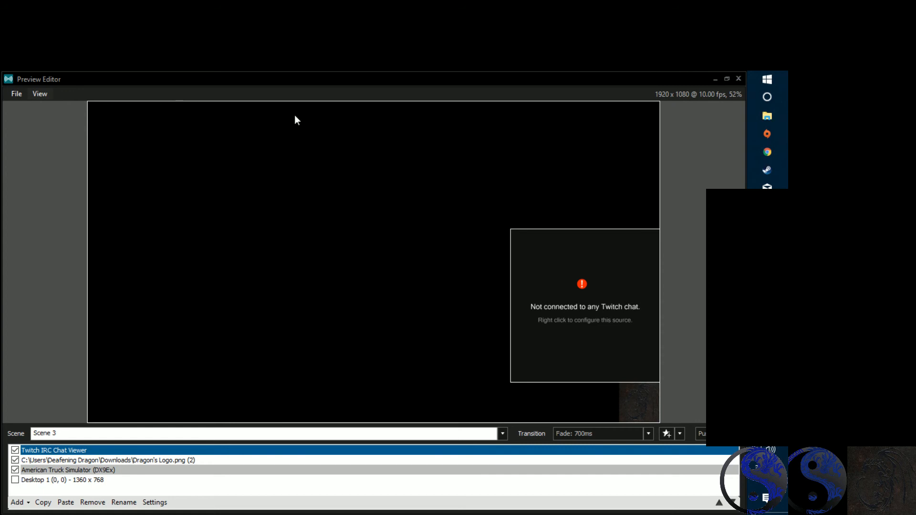
Step: Set the chat viewer's animation to Scroll with the direction Right to left, and connect it to the authorized account's channel
right_click(571, 297)
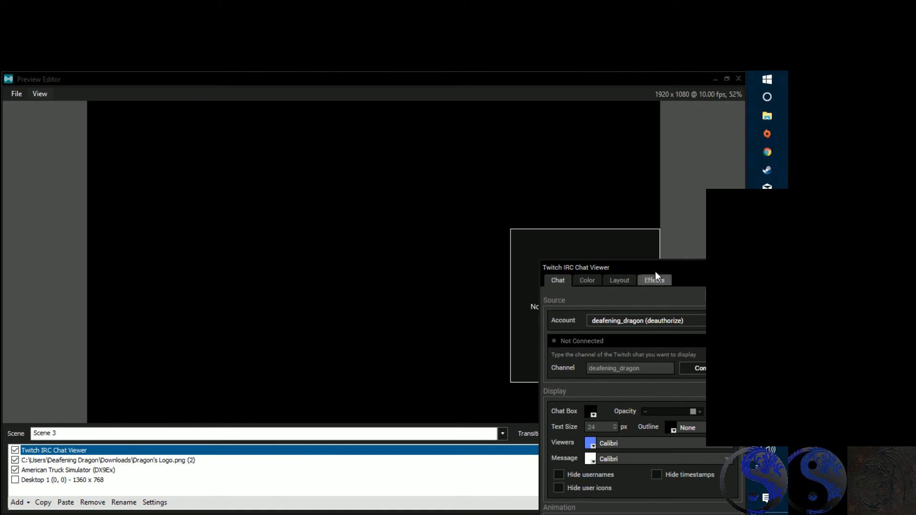
left_click_drag(689, 267, 521, 125)
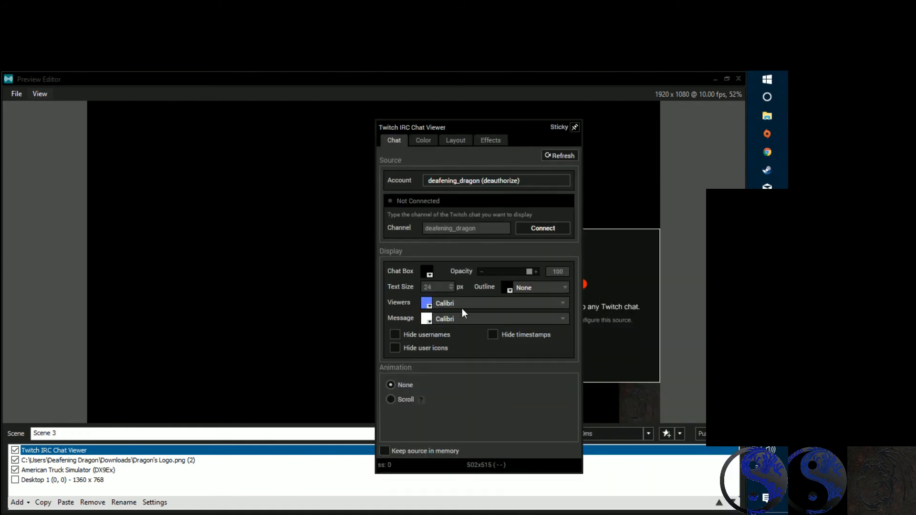
left_click(389, 400)
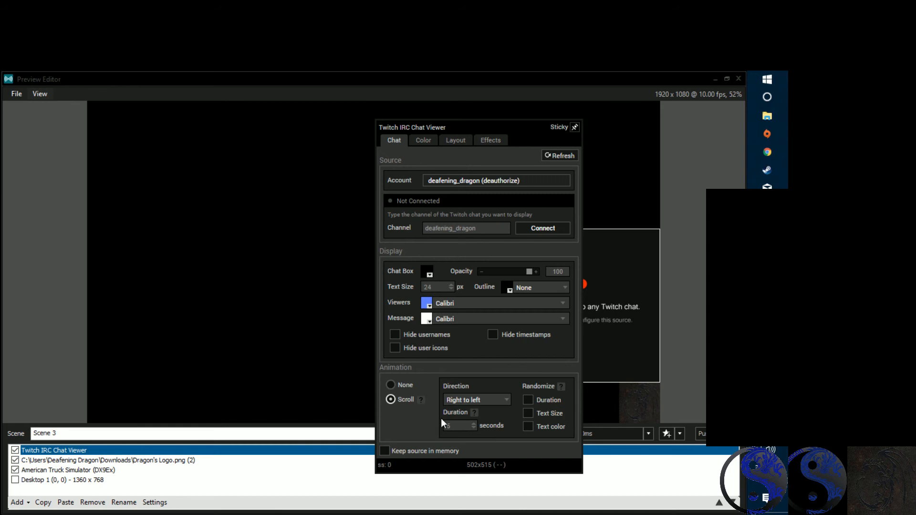
left_click(503, 405)
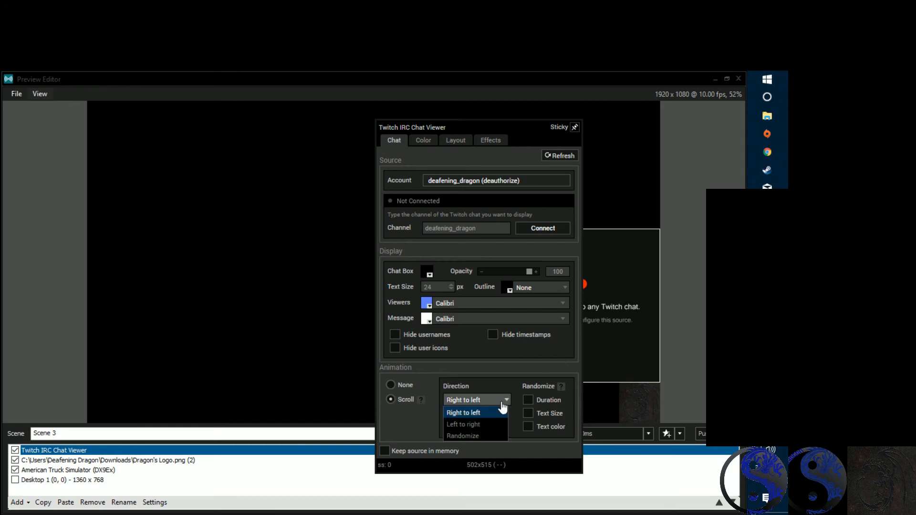
left_click(502, 406)
mouse_move(475, 427)
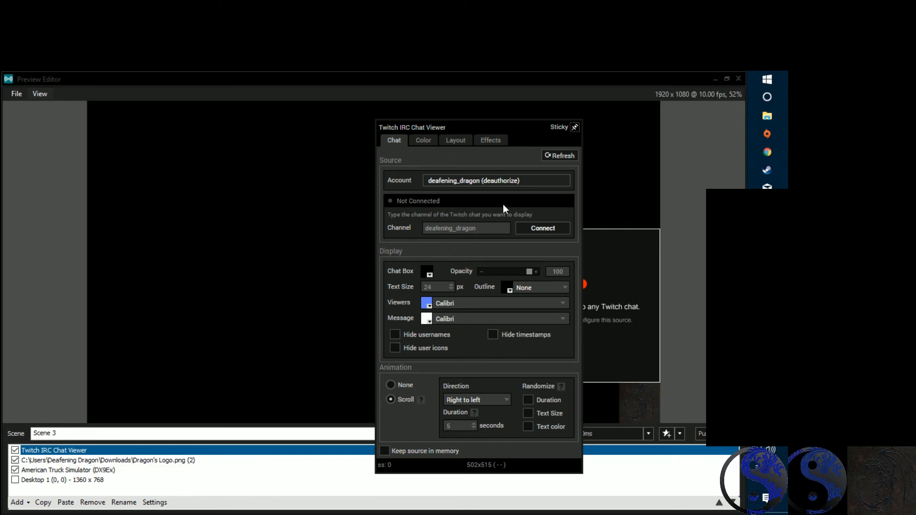
left_click(544, 230)
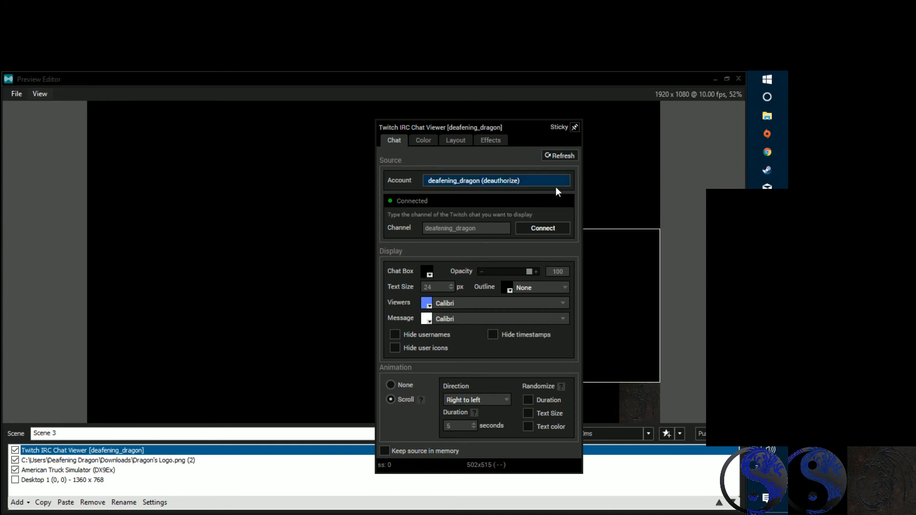
left_click(631, 475)
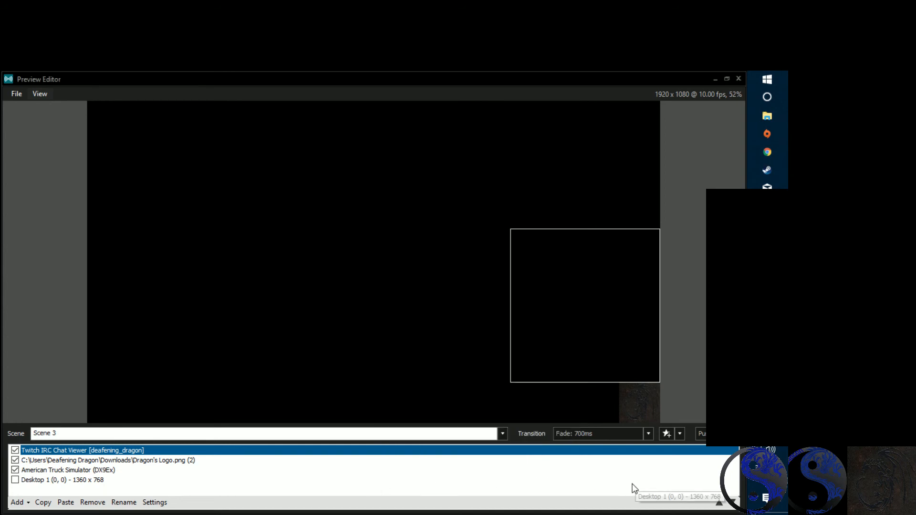
Step: Add a text source to Scene 3 with the content "hi my Name is Dragon"
left_click(27, 508)
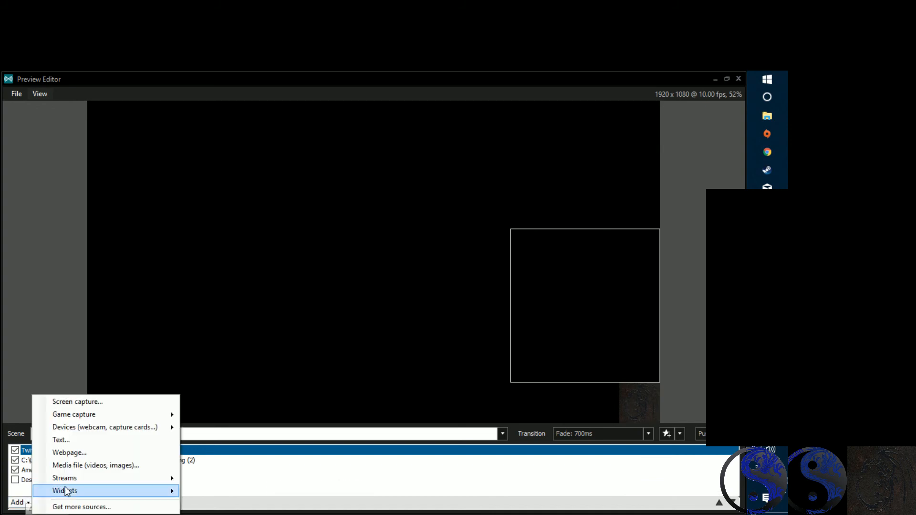
mouse_move(71, 483)
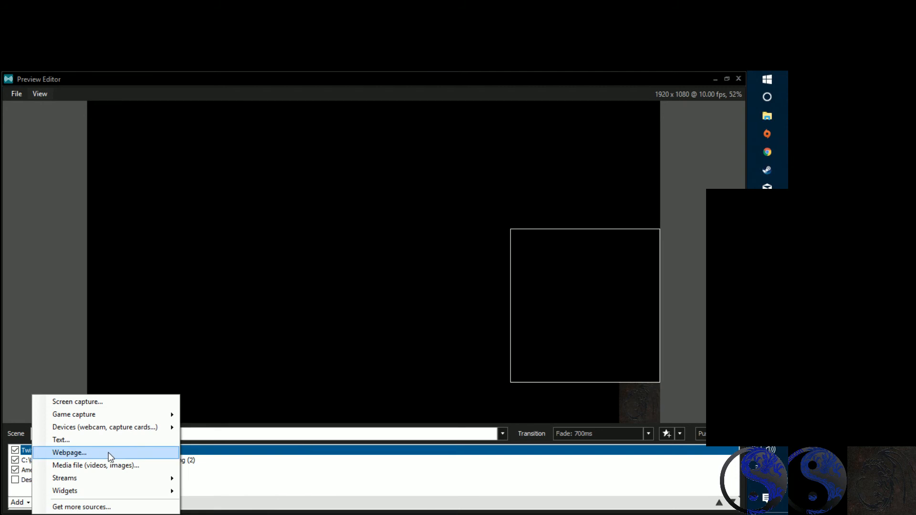
left_click(106, 439)
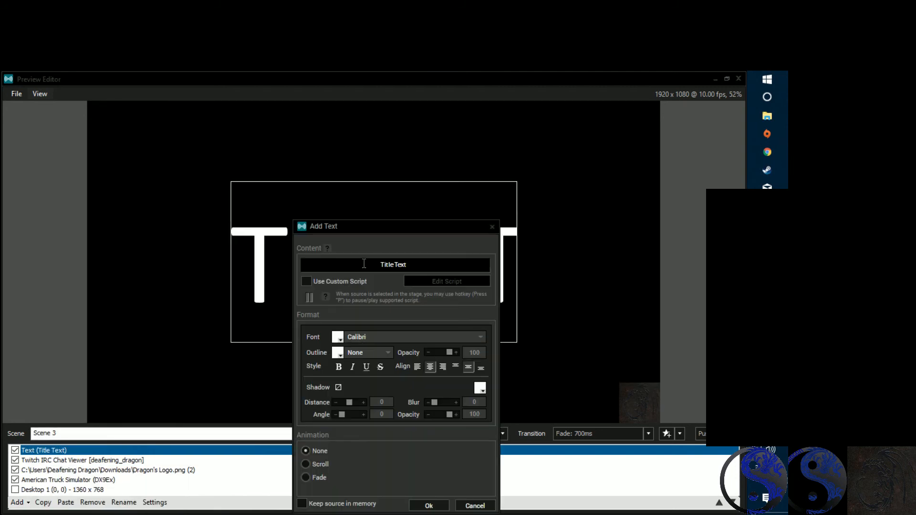
left_click(364, 264)
key("BackSpace")
key("BackSpace")
key("BackSpace")
key("BackSpace")
key("BackSpace")
key("BackSpace")
key("BackSpace")
key("BackSpace")
key("BackSpace")
key("BackSpace")
type("hi")
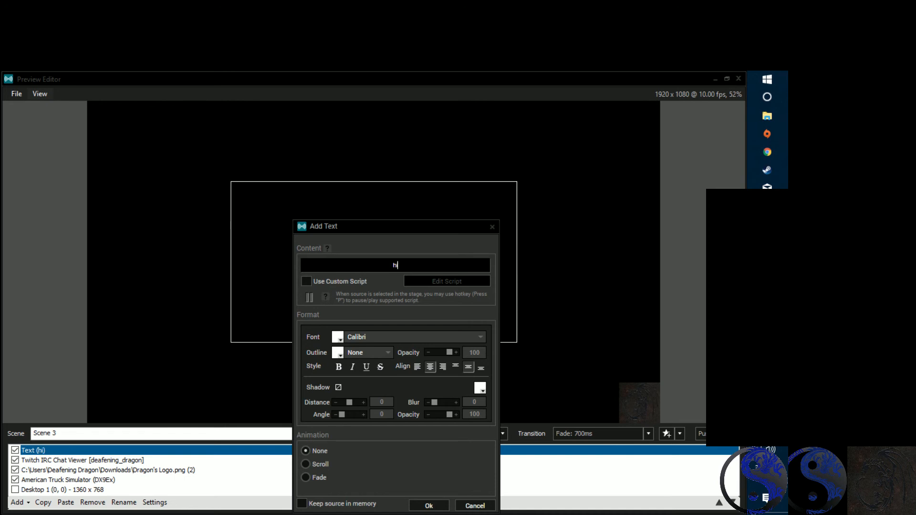
type(" my")
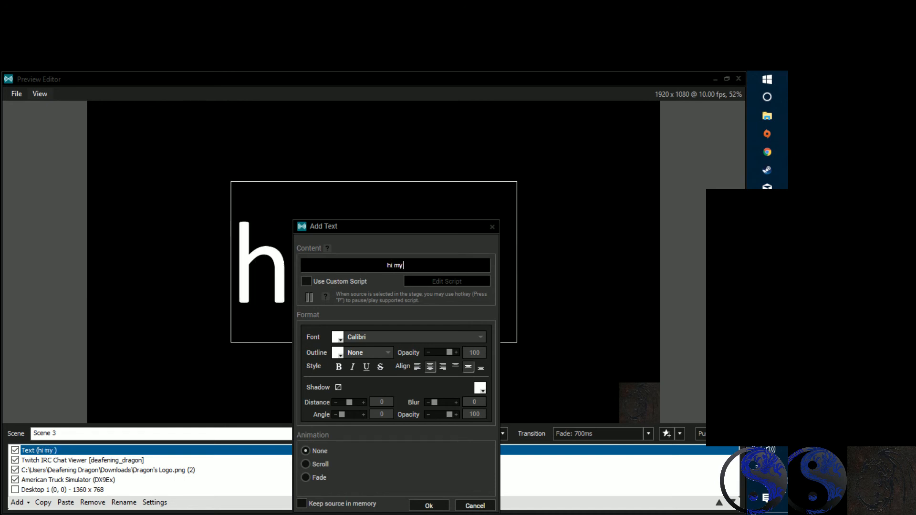
type(" Name is Dragn")
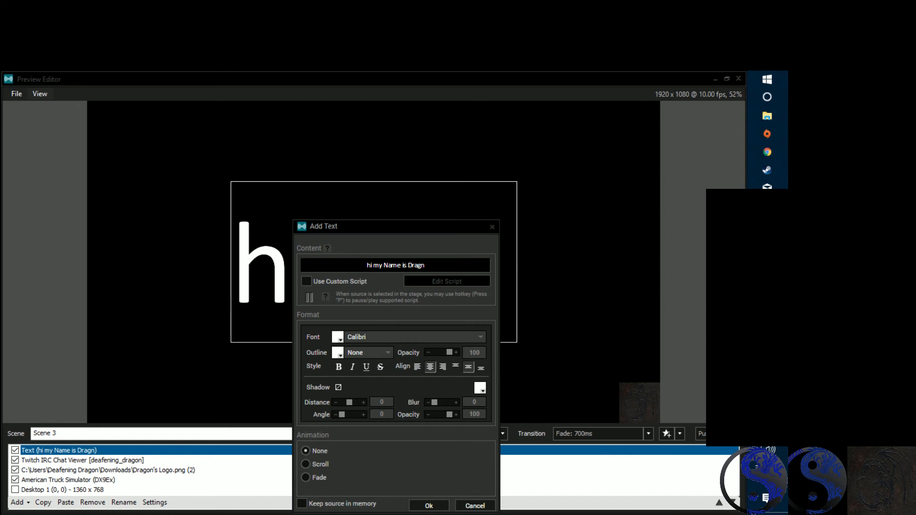
key("BackSpace")
type("on")
Step: Set the text's font to Colonna MT and its animation to Fade, and accept the text settings
left_click(395, 340)
scroll(382, 392, "down", 4)
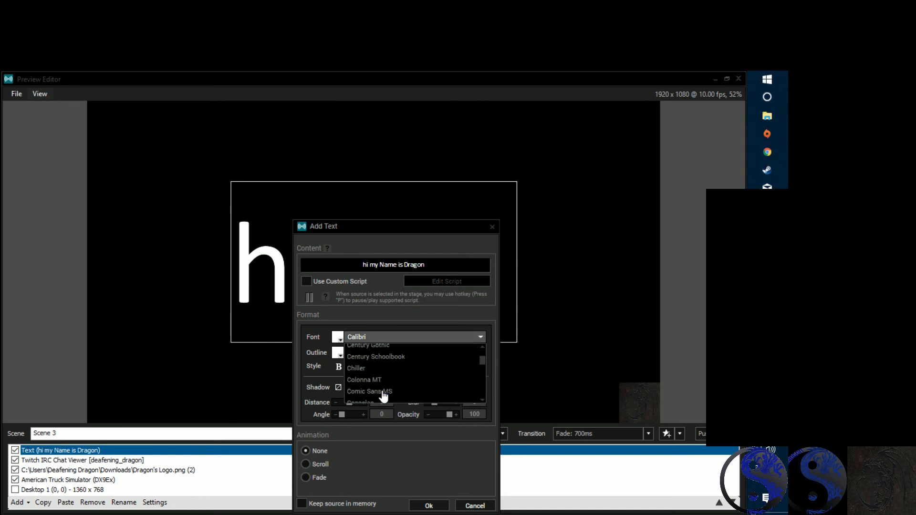
left_click(379, 375)
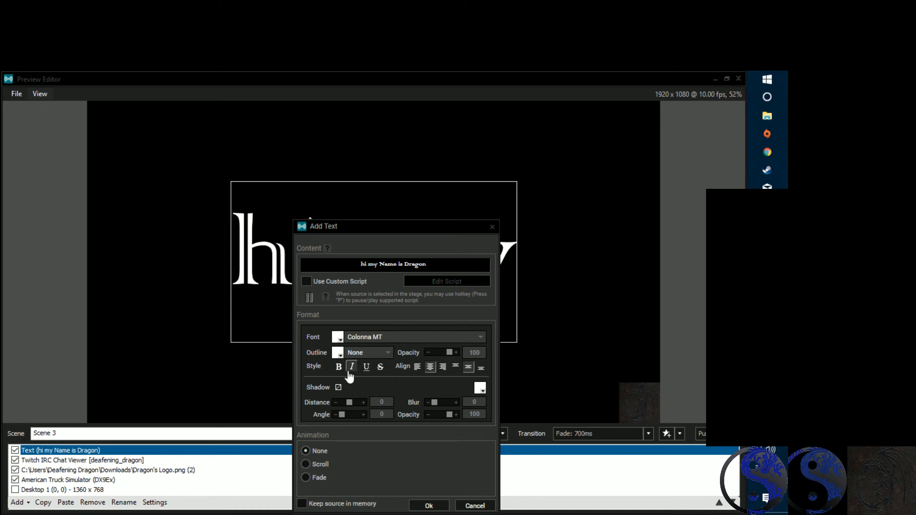
left_click(306, 477)
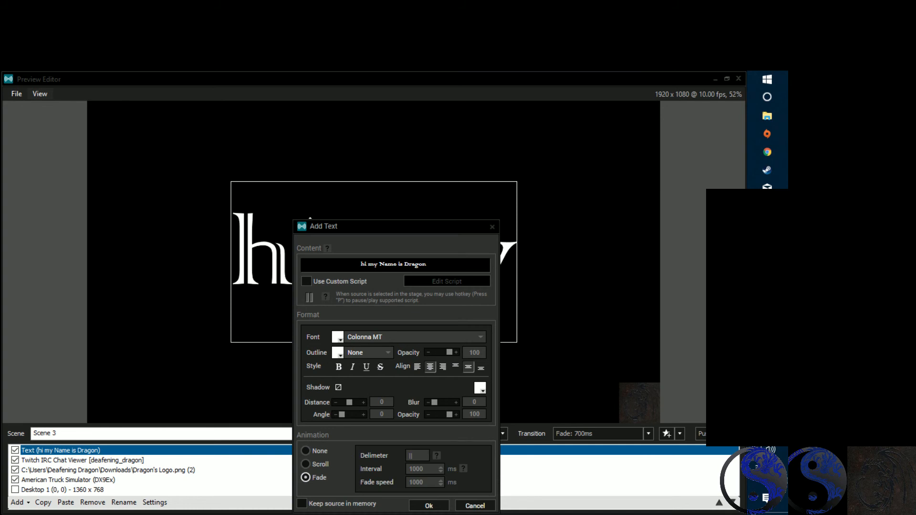
left_click(429, 506)
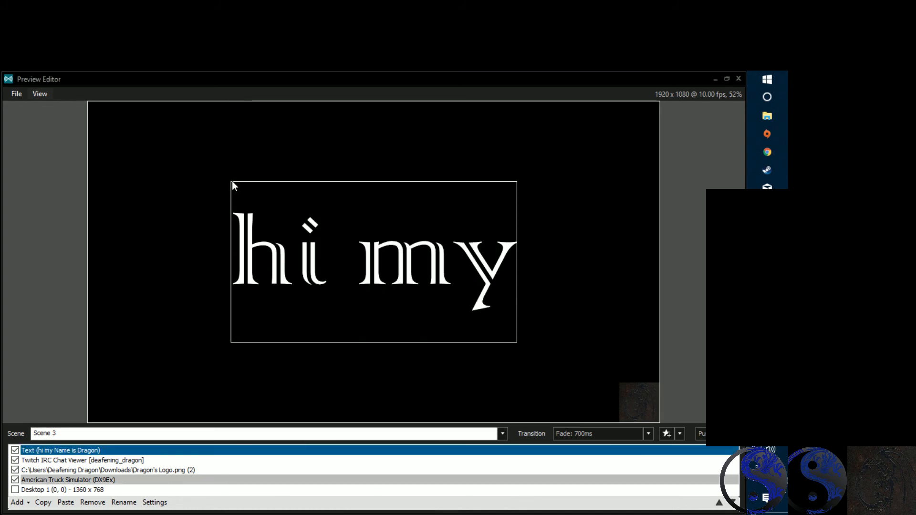
Step: Enlarge the text source to span the full canvas width from the upper edge down to the top of the logo
left_click_drag(230, 181, 87, 101)
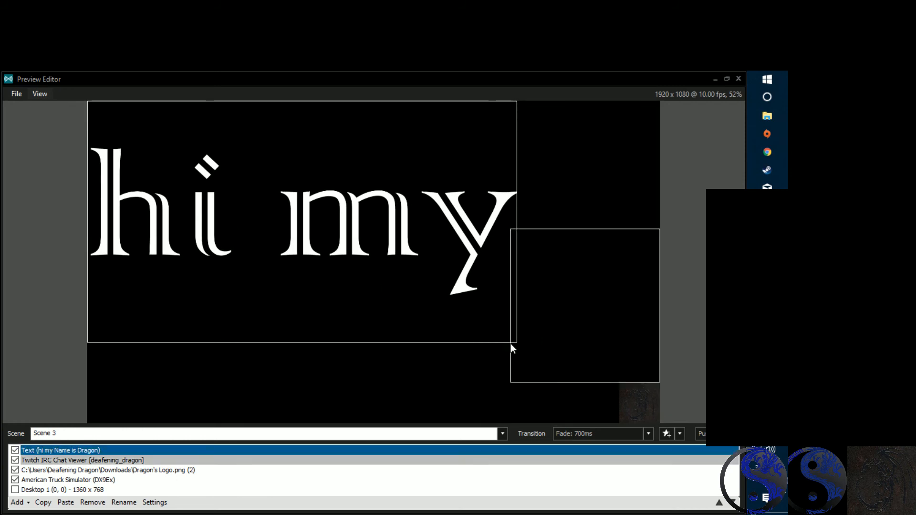
left_click_drag(517, 343, 667, 383)
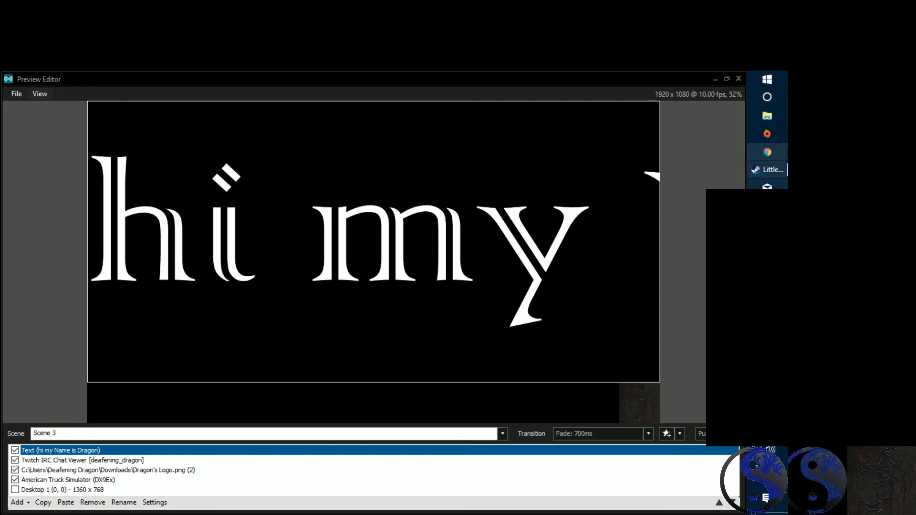
left_click(767, 171)
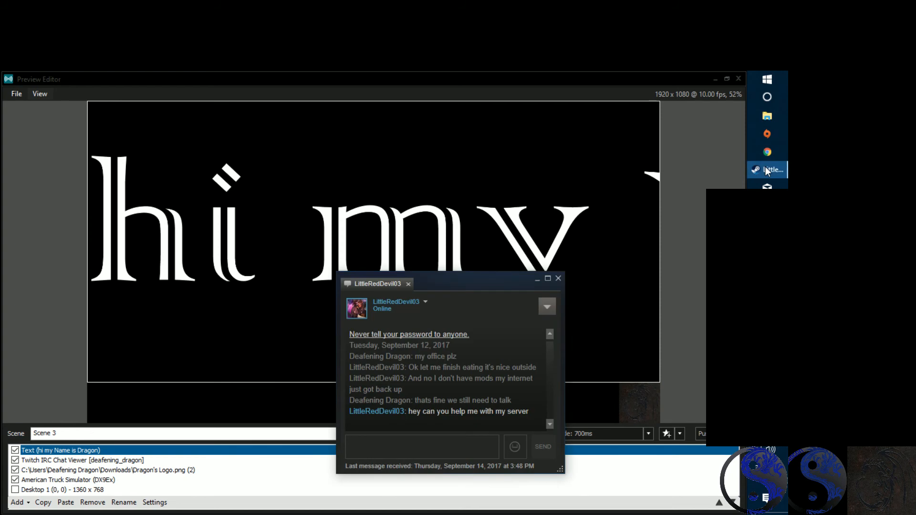
left_click(539, 280)
left_click(154, 503)
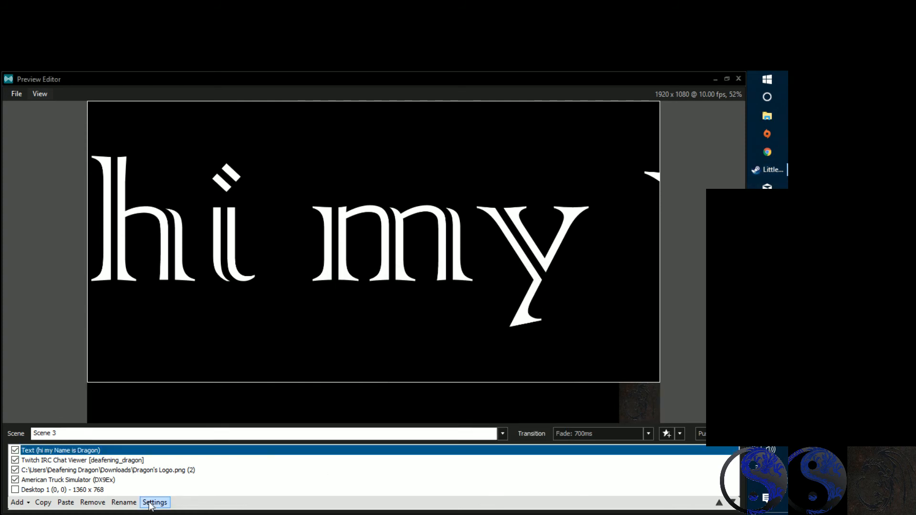
left_click(541, 244)
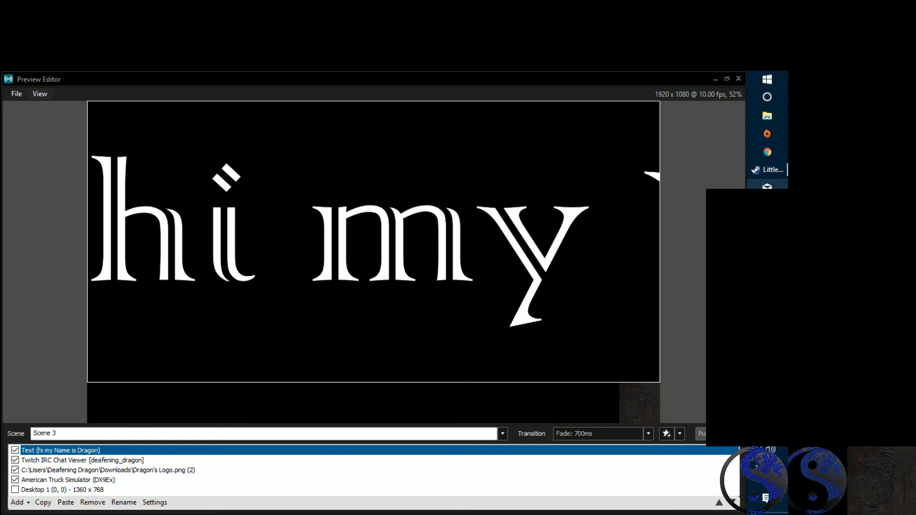
Step: Check the Push Live options and restore the maximized Preview Editor to a smaller floating window over the main window
left_click(736, 434)
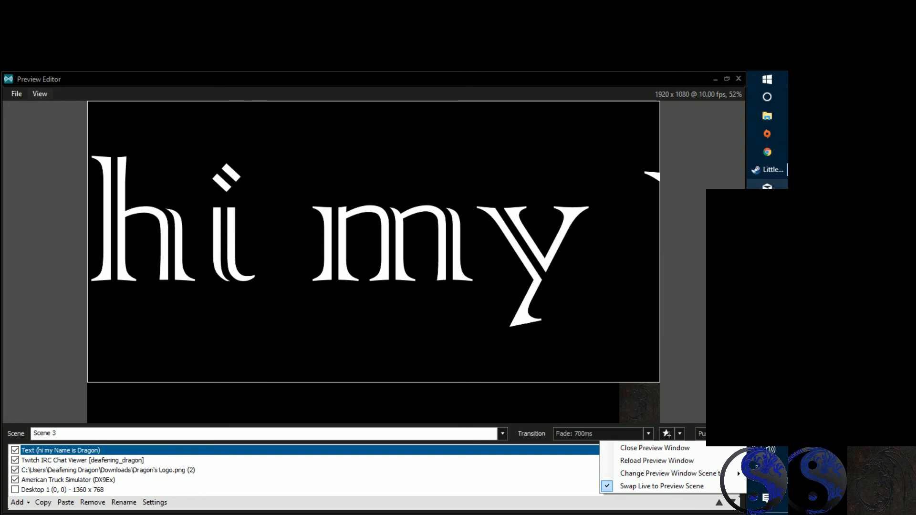
left_click_drag(244, 80, 296, 79)
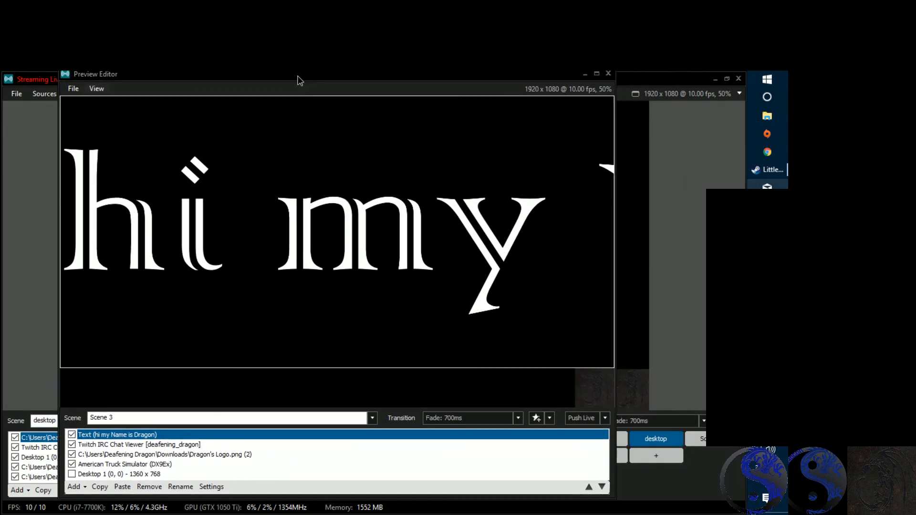
Step: Maximize the Preview Editor and remove the "hi my Name is Dragon" text source from Scene 3
left_click(597, 79)
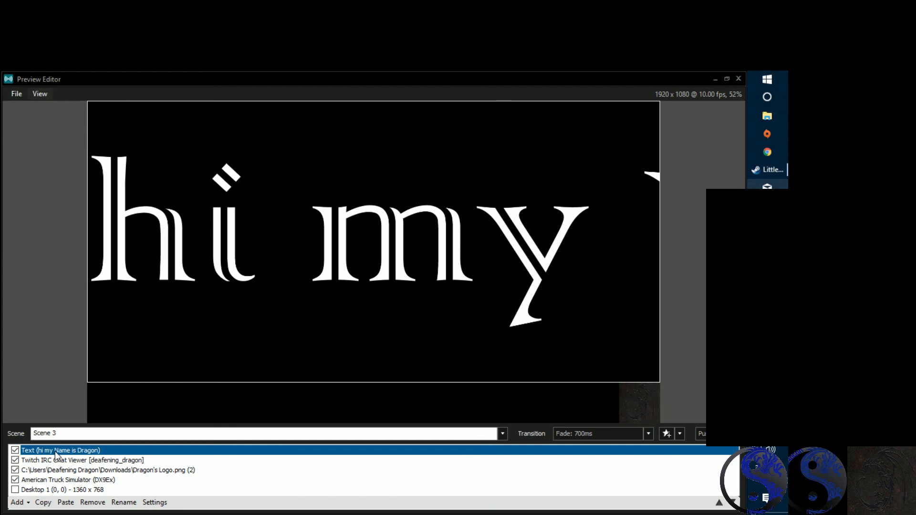
left_click(100, 505)
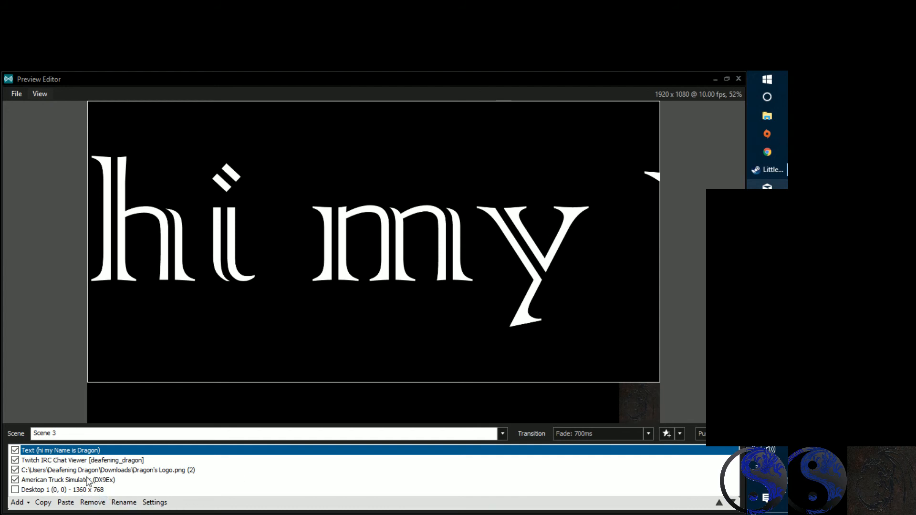
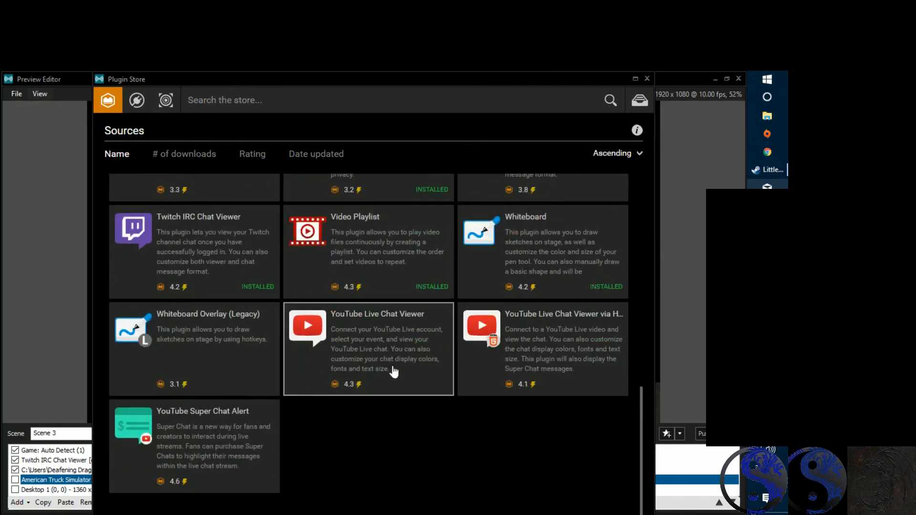
Step: Install the YouTube Super Chat Alert plugin from the Plugin Store and return to the plugin listing
scroll(381, 377, "up", 5)
scroll(334, 406, "down", 5)
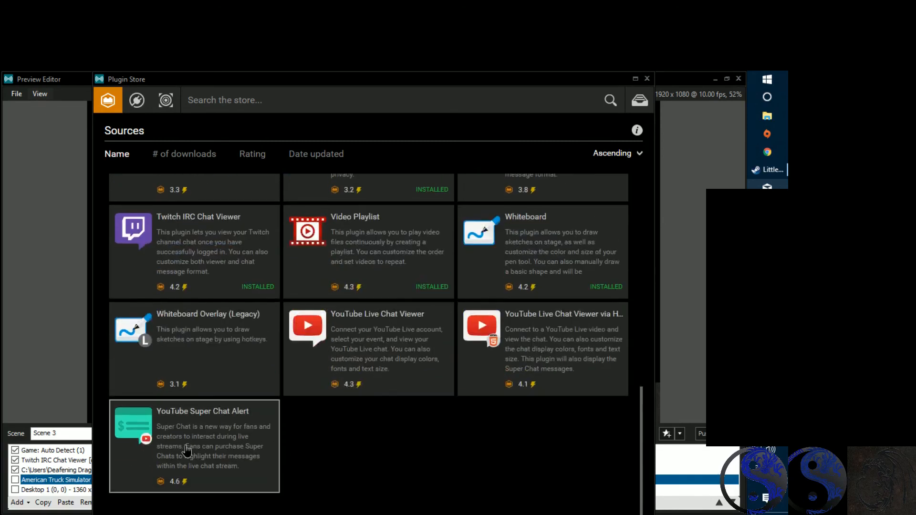
left_click(186, 453)
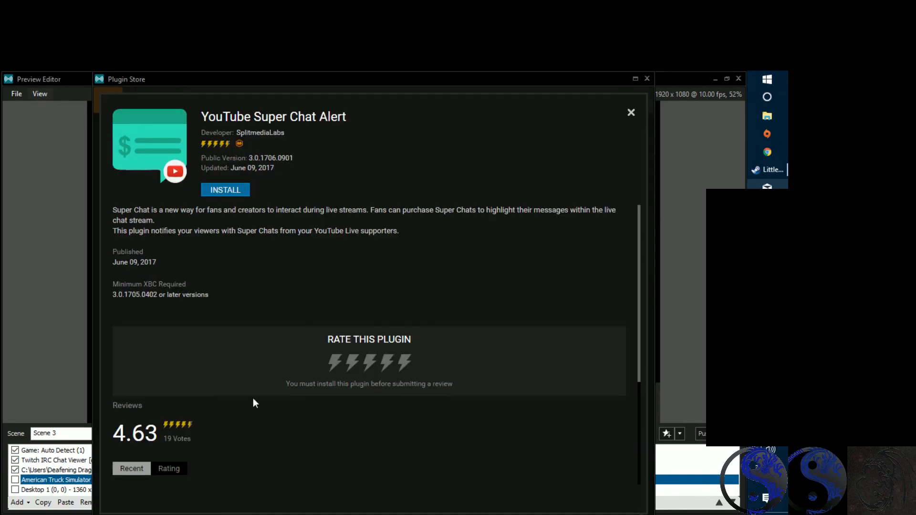
left_click(219, 189)
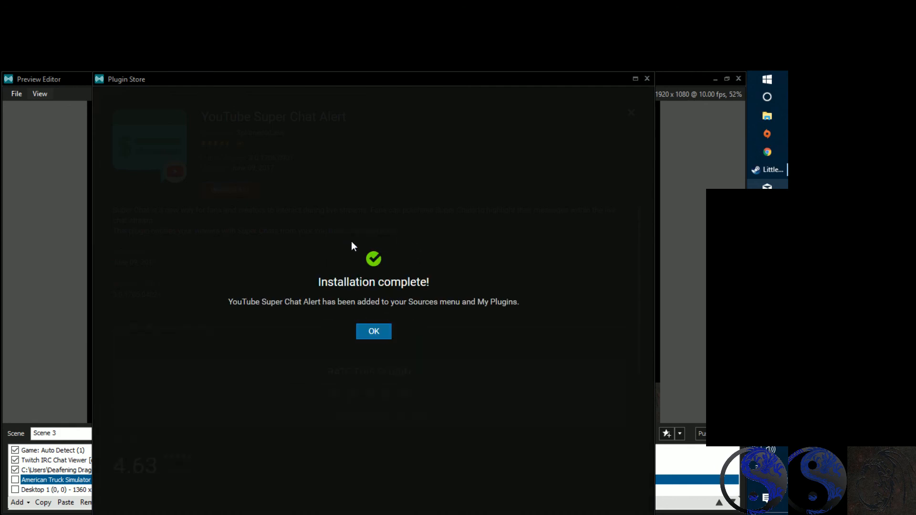
left_click(380, 333)
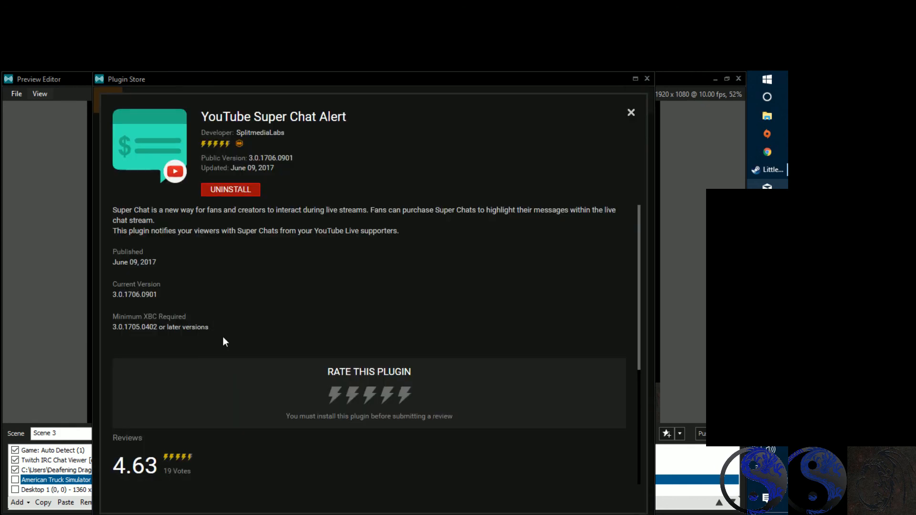
left_click(632, 113)
Step: Include extensions alongside sources in the Plugin Store listing and look through the available plugins
scroll(446, 453, "up", 10)
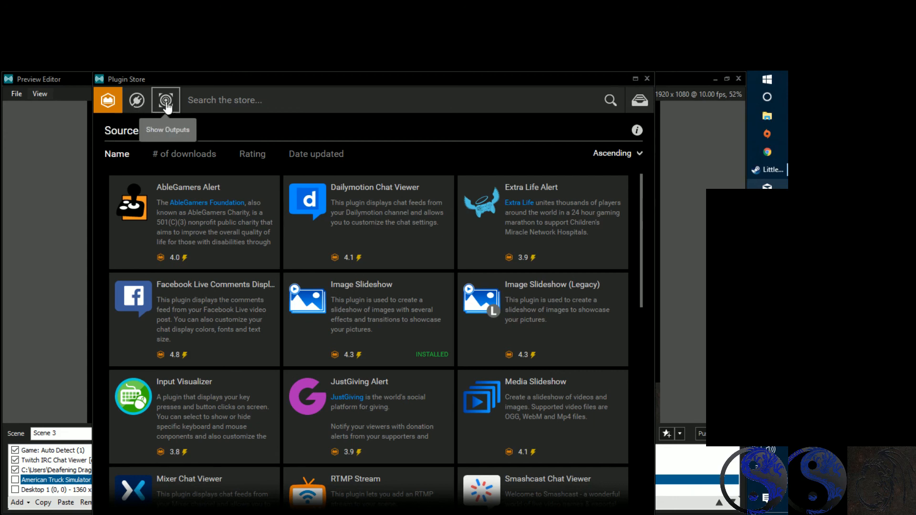
left_click(138, 101)
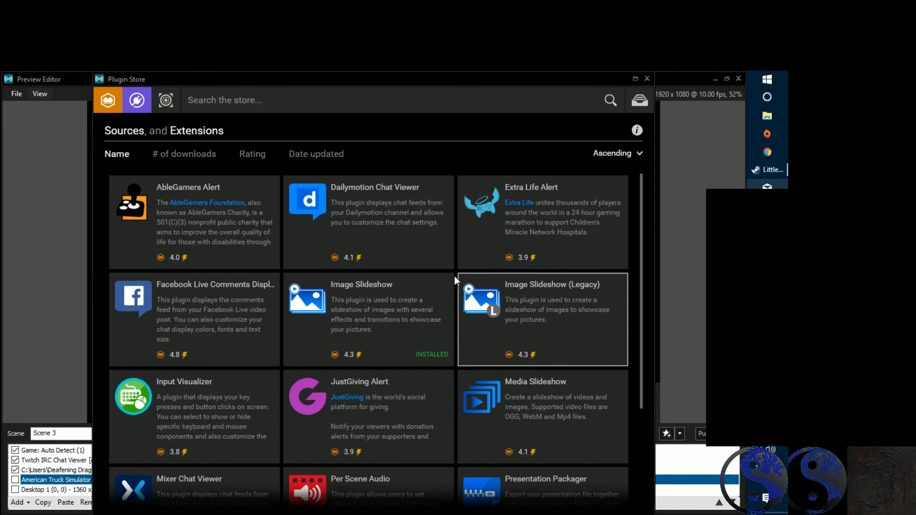
scroll(286, 327, "down", 1)
scroll(296, 328, "down", 1)
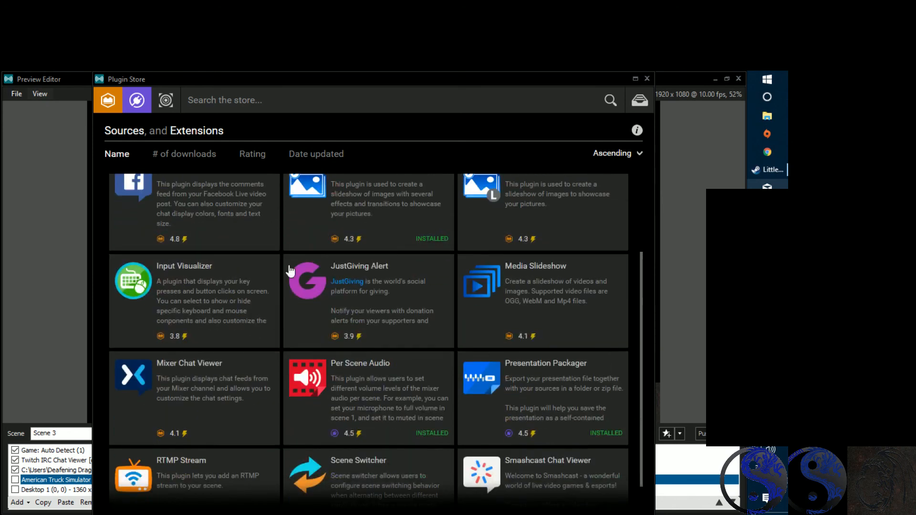
scroll(428, 380, "down", 1)
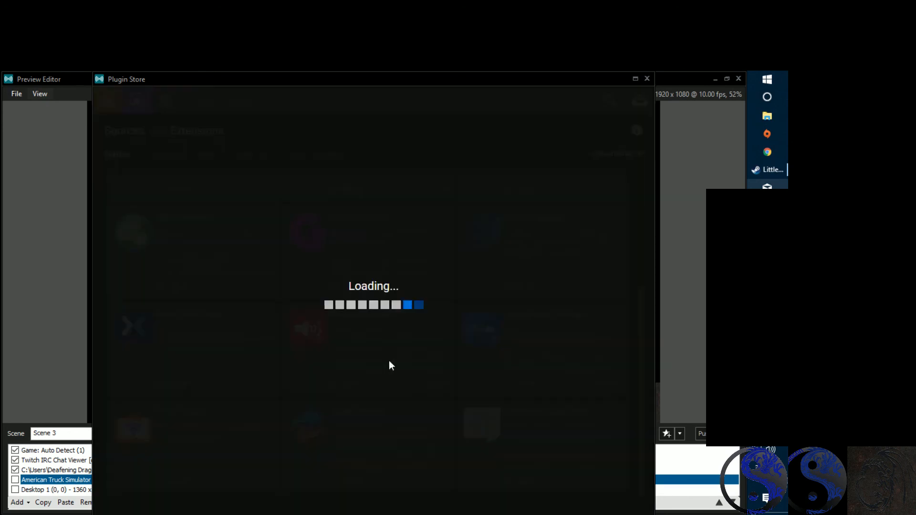
scroll(334, 384, "down", 1)
scroll(278, 384, "down", 2)
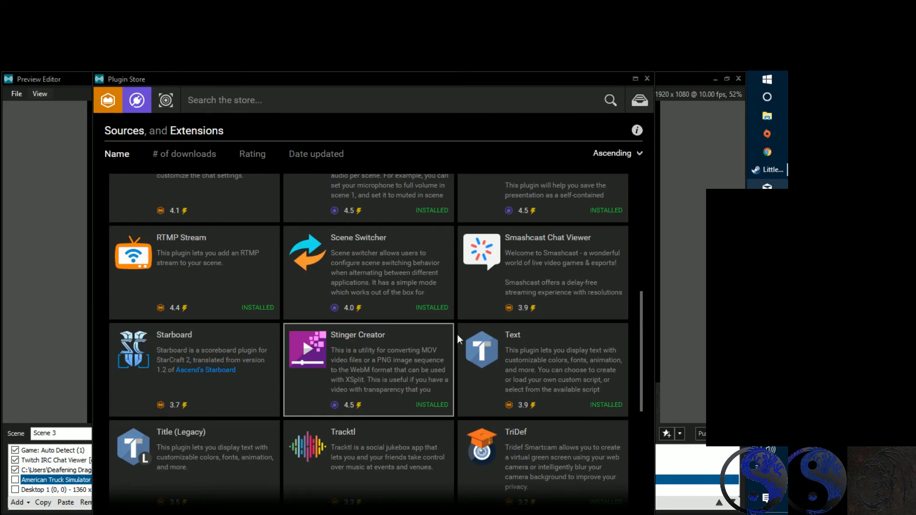
scroll(462, 375, "down", 5)
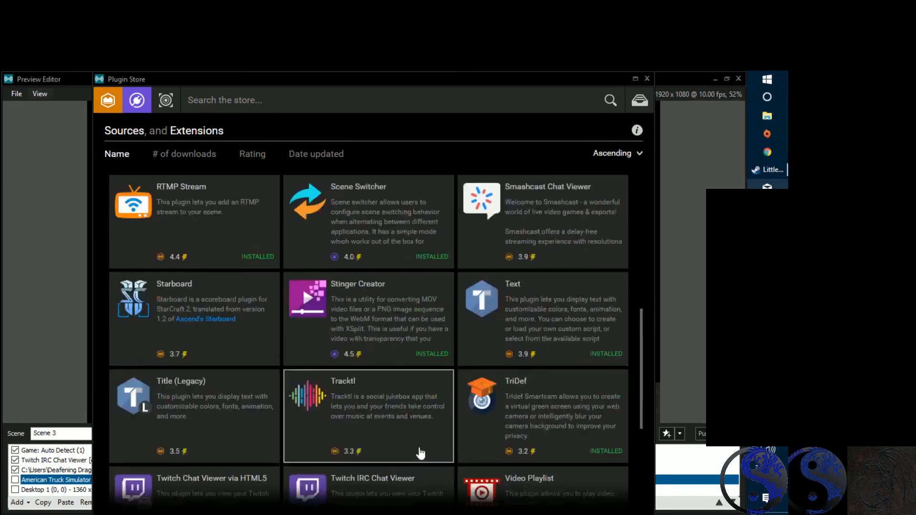
scroll(476, 432, "down", 2)
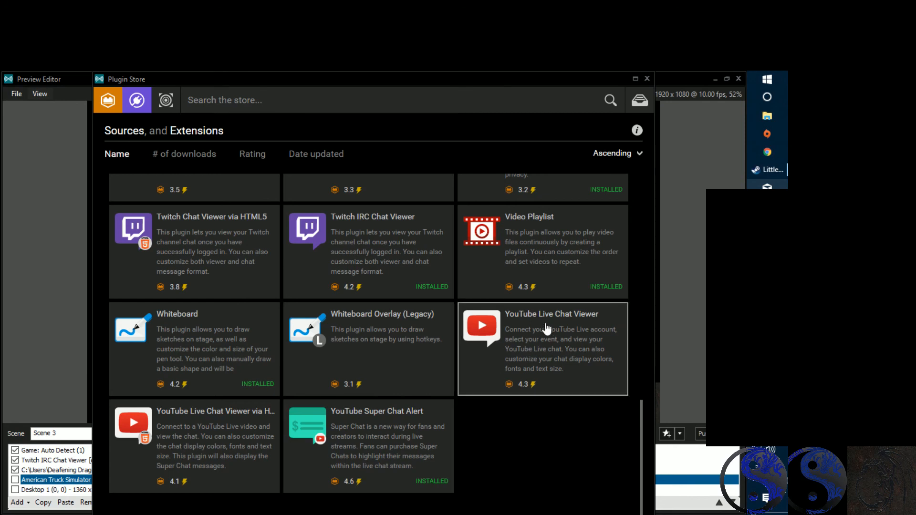
Step: Install the YouTube Live Chat Viewer plugin and recheck its details page
left_click(540, 334)
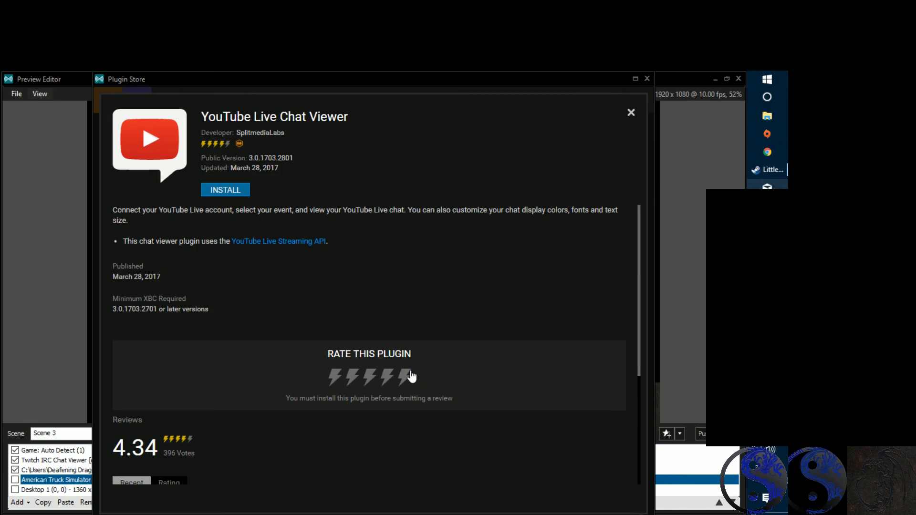
left_click(222, 190)
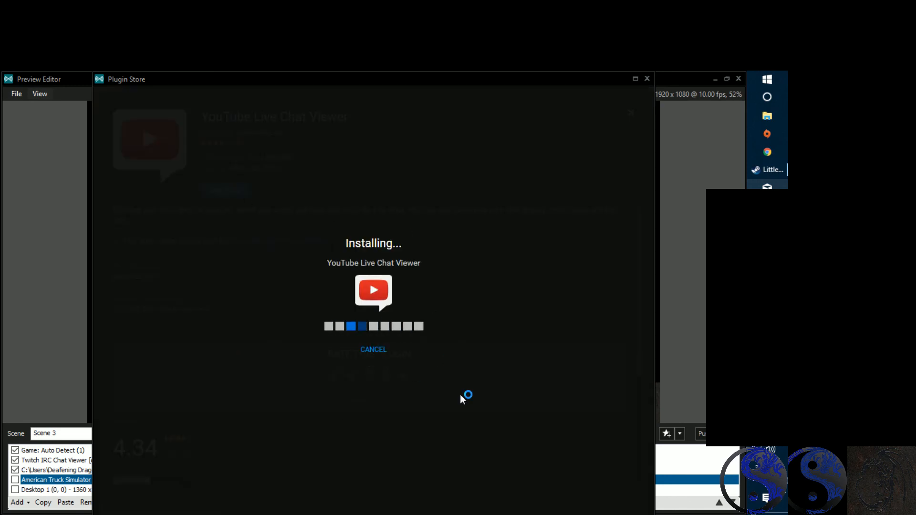
left_click(375, 333)
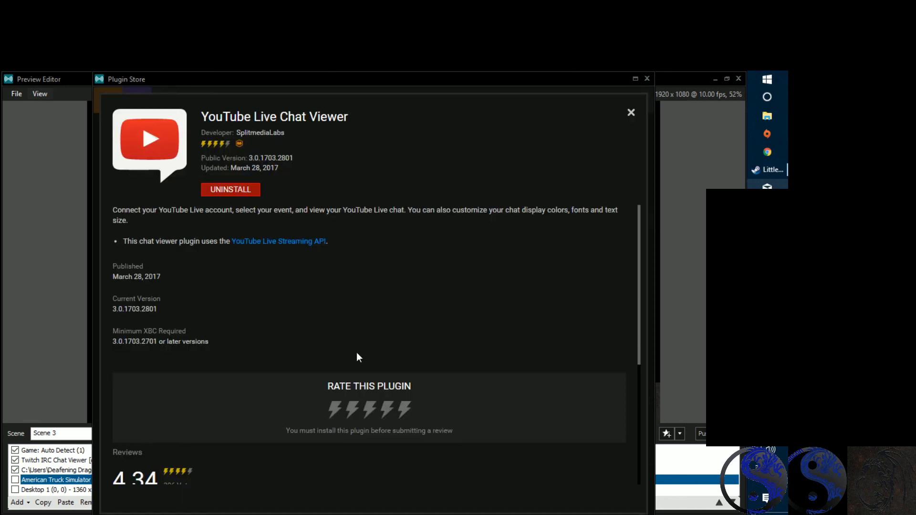
left_click(631, 113)
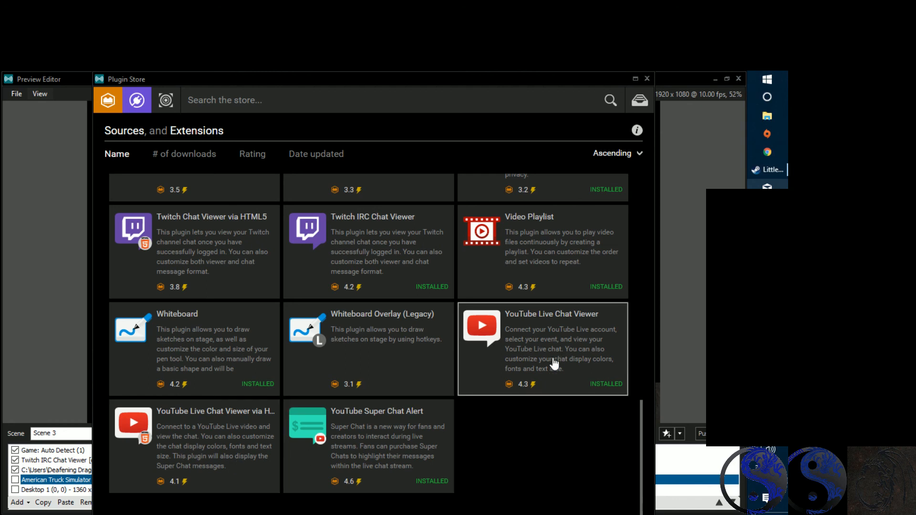
left_click(529, 383)
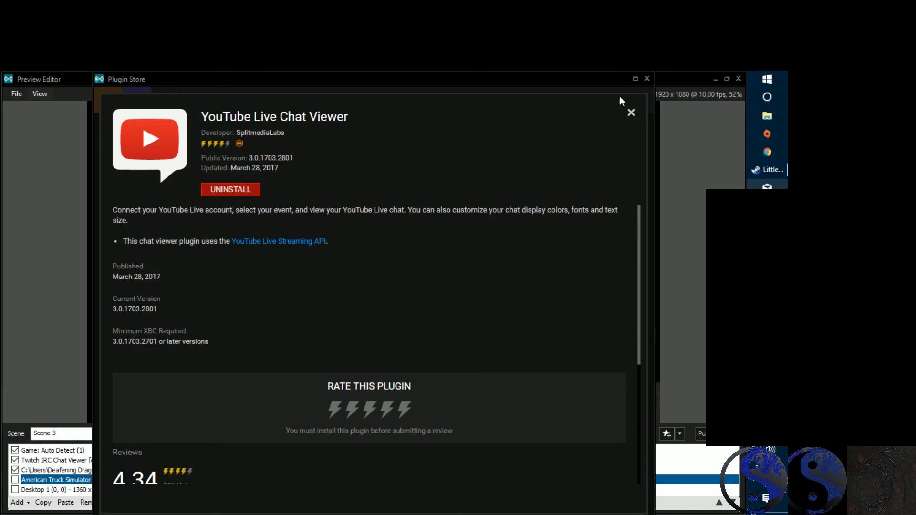
left_click(631, 116)
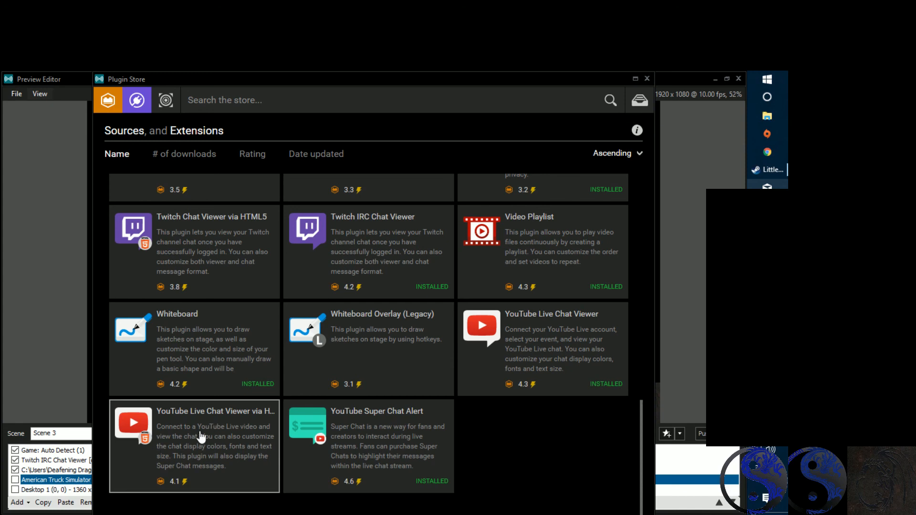
Step: Install the YouTube Live Chat Viewer via HTML5 plugin and return to the plugin listing
left_click(201, 435)
left_click(208, 189)
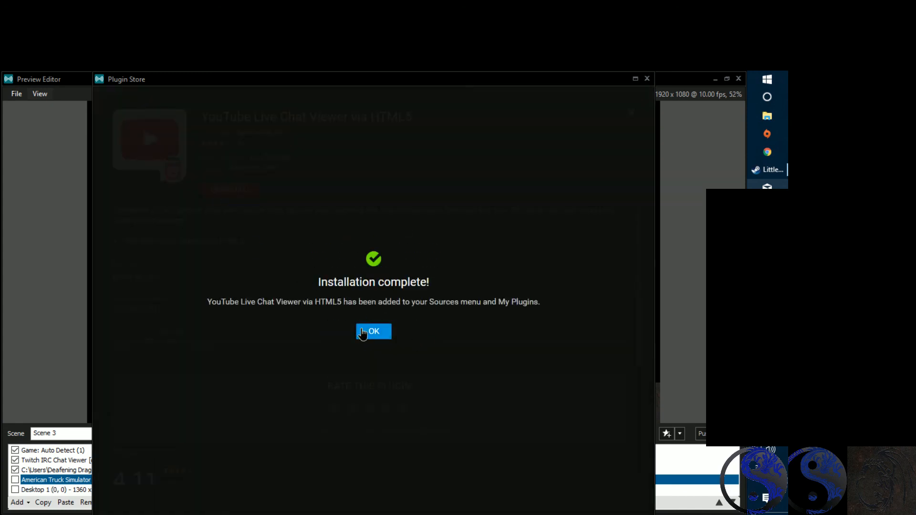
left_click(365, 332)
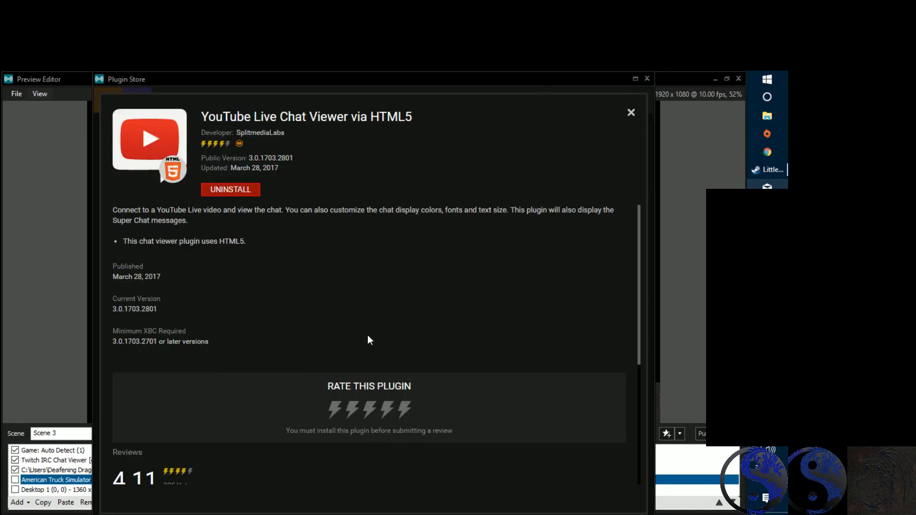
left_click(626, 116)
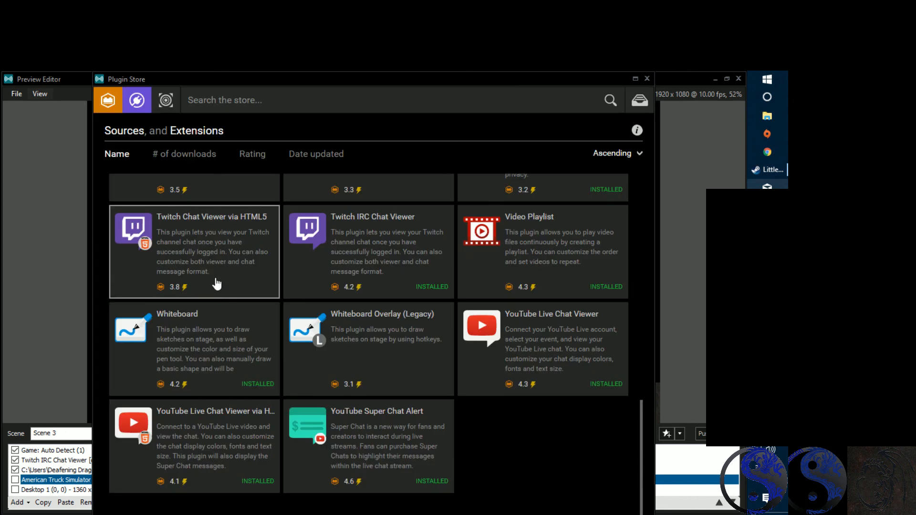
Step: Uninstall the TriDef plugin and close the Plugin Store without submitting a review
scroll(217, 284, "up", 2)
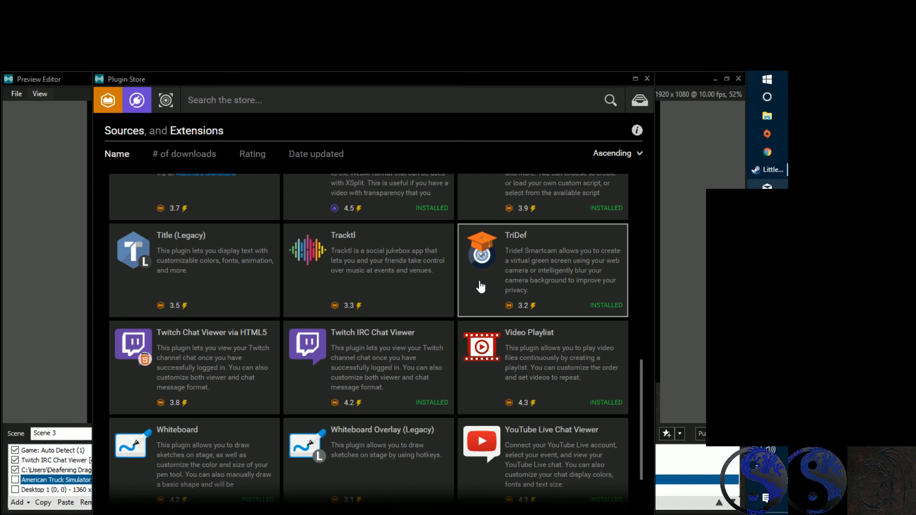
left_click(582, 270)
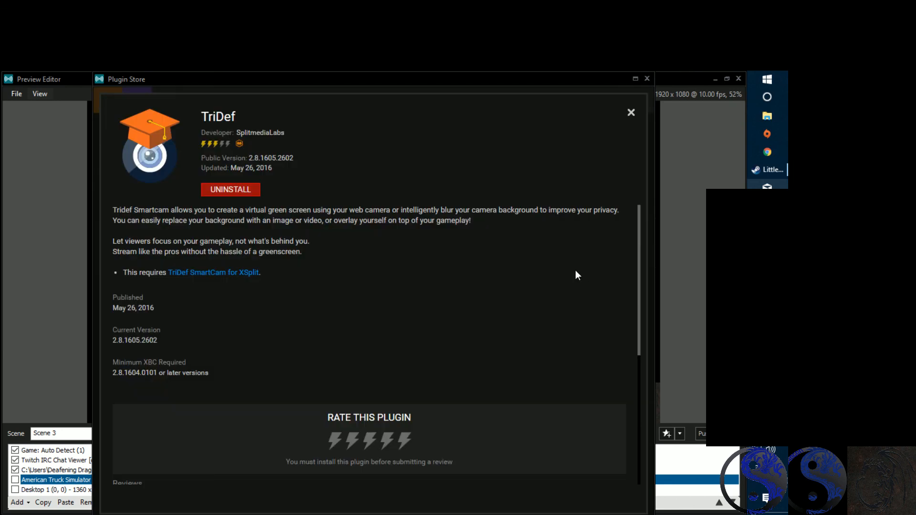
left_click(222, 191)
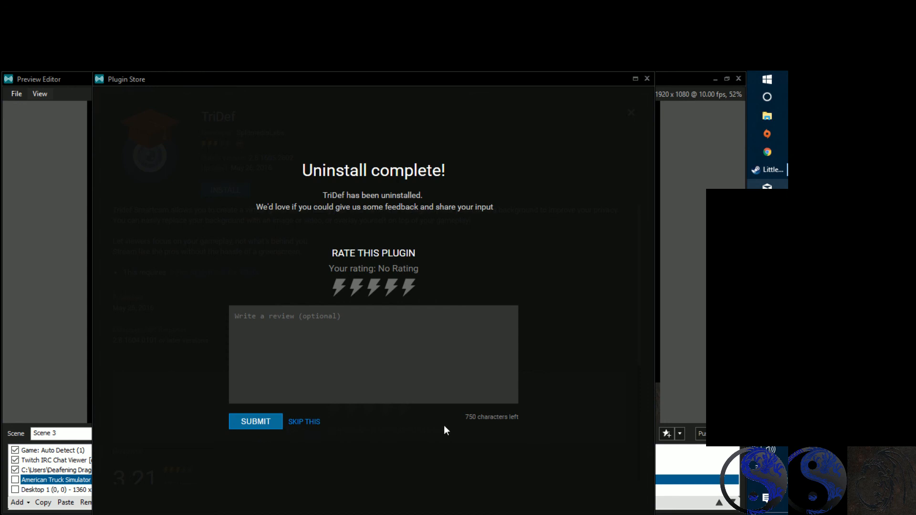
left_click(647, 79)
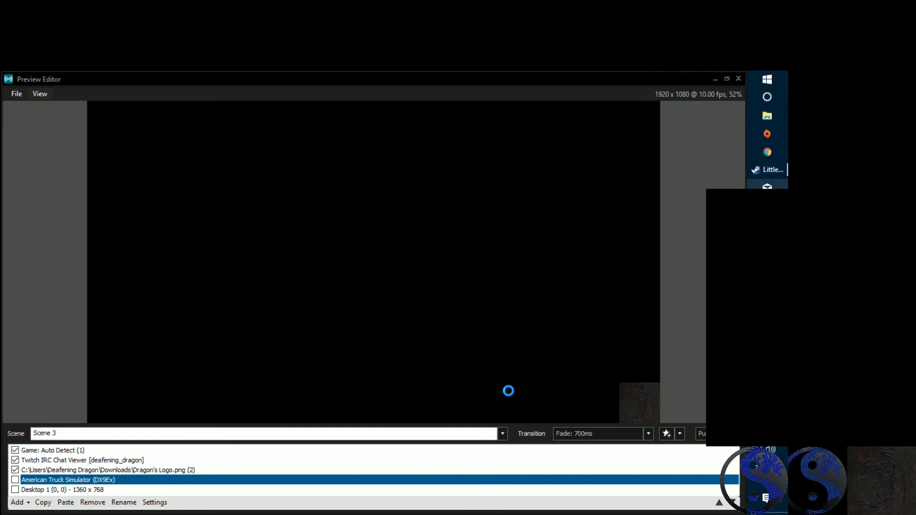
Step: Reopen the Plugin Store to get more sources and look through the listed source plugins
left_click(29, 504)
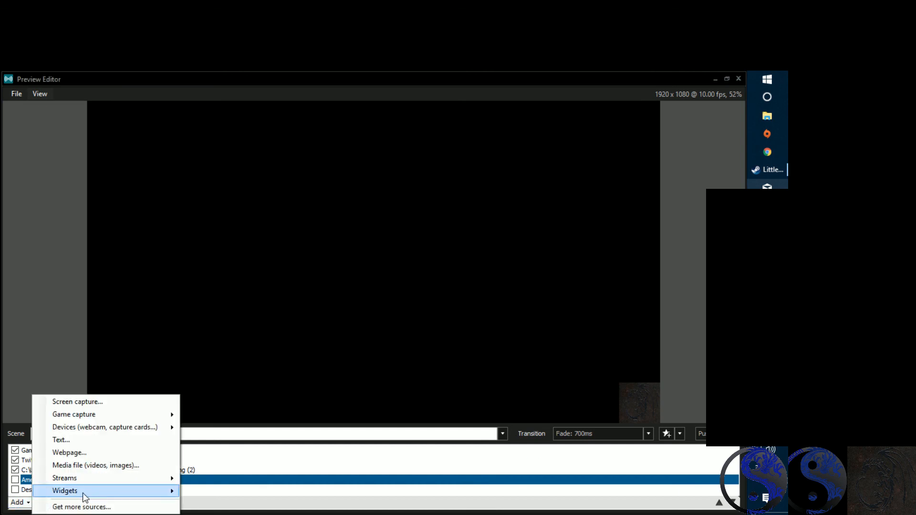
left_click(83, 508)
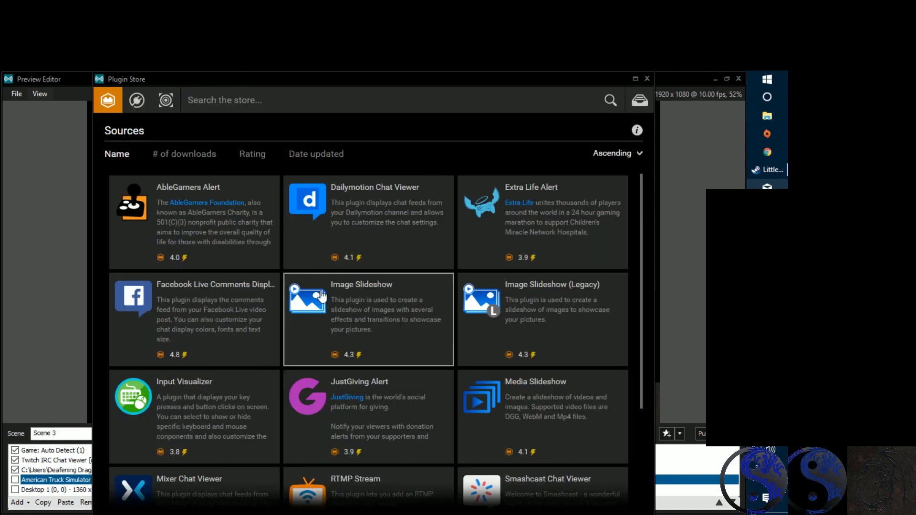
scroll(454, 370, "down", 1)
scroll(455, 379, "down", 3)
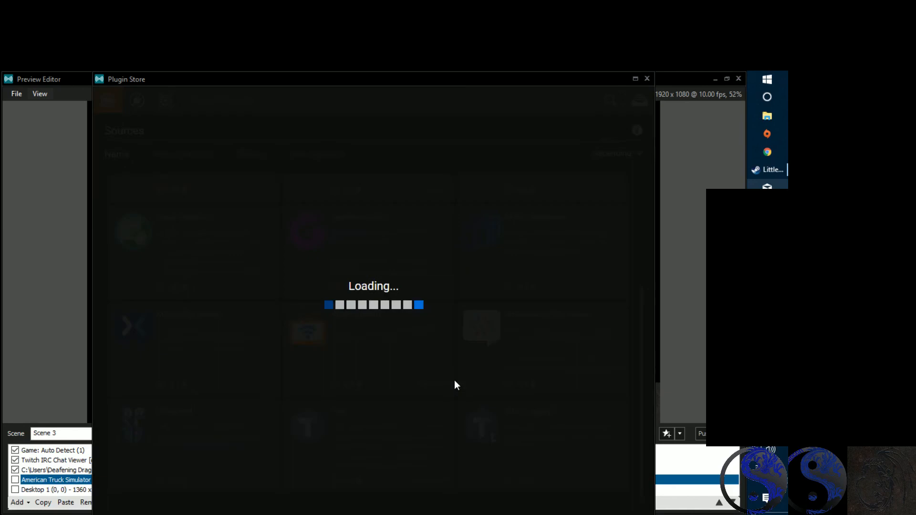
scroll(454, 380, "down", 3)
scroll(454, 380, "down", 4)
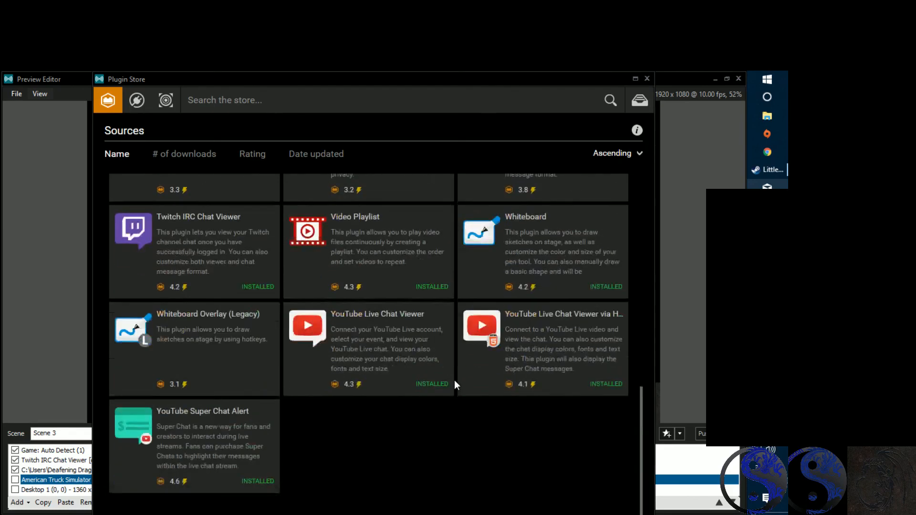
scroll(454, 380, "up", 5)
scroll(455, 382, "up", 5)
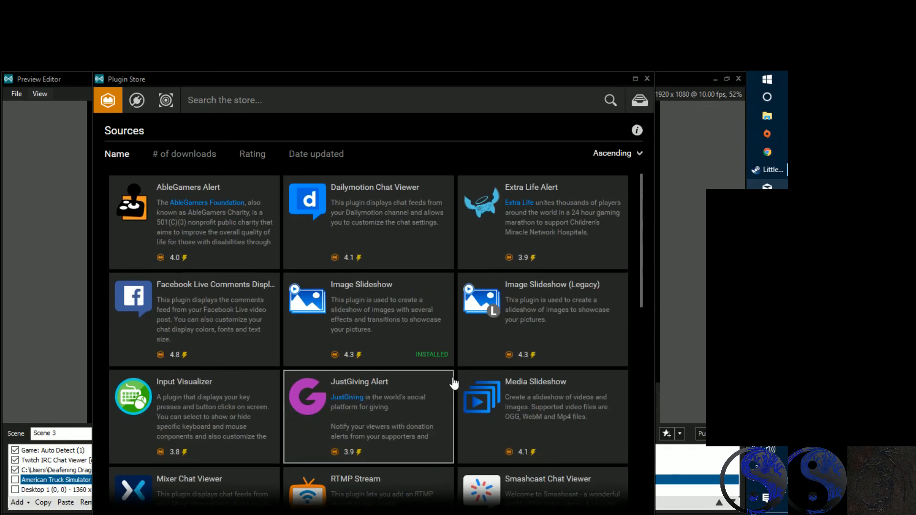
Step: Include extensions in the store listing, install the TriDef plugin and return to the listing
left_click(137, 100)
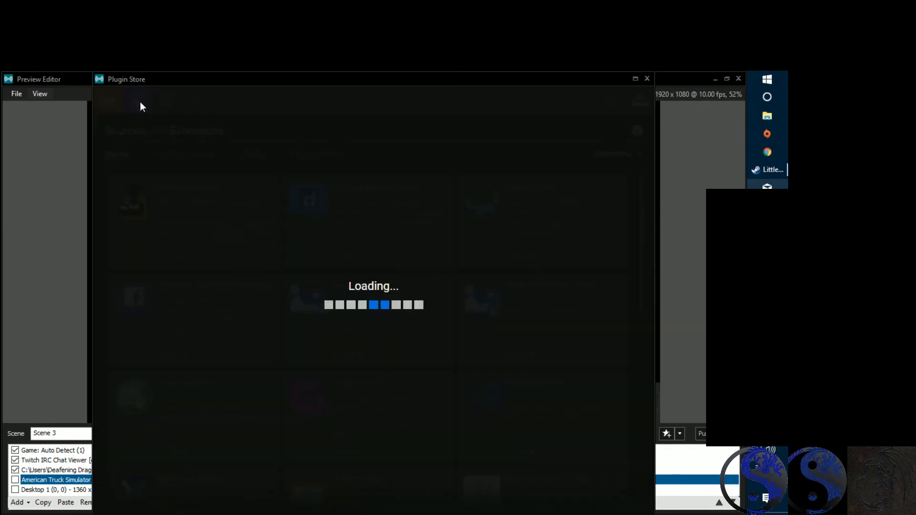
scroll(501, 365, "down", 6)
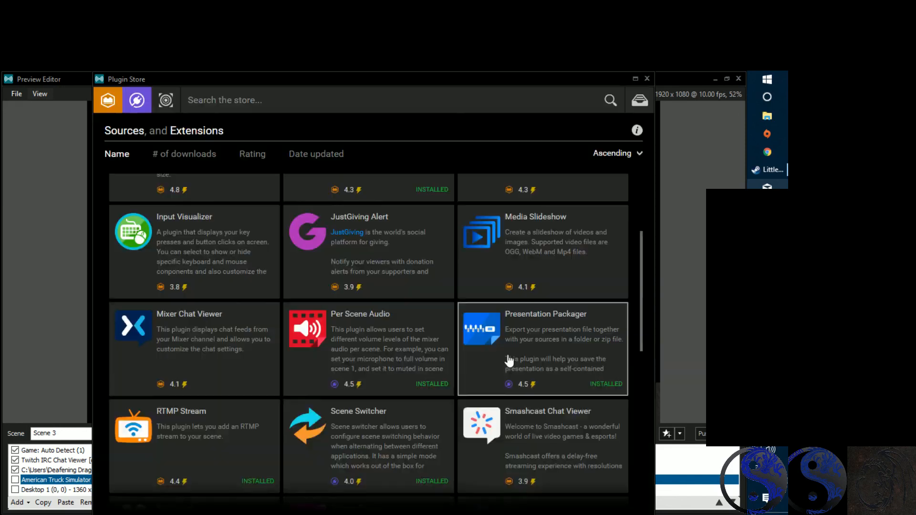
scroll(505, 365, "down", 2)
left_click(509, 414)
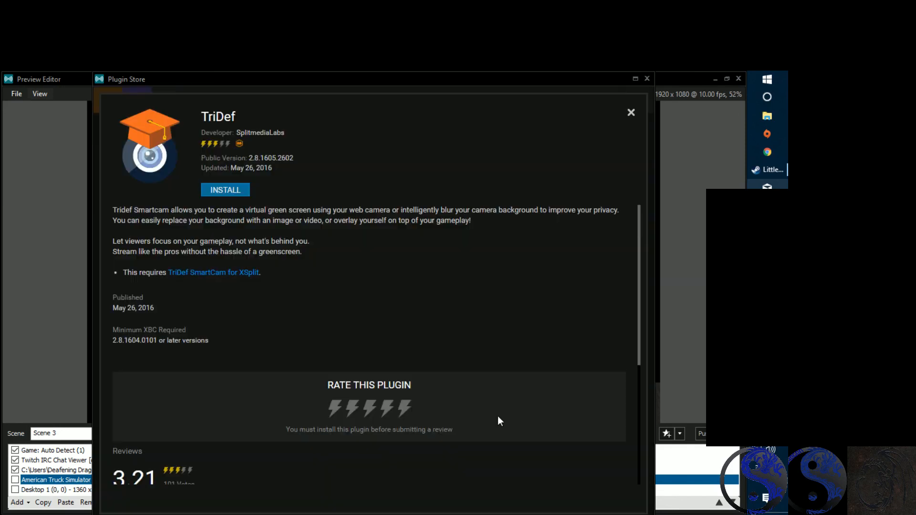
left_click(225, 190)
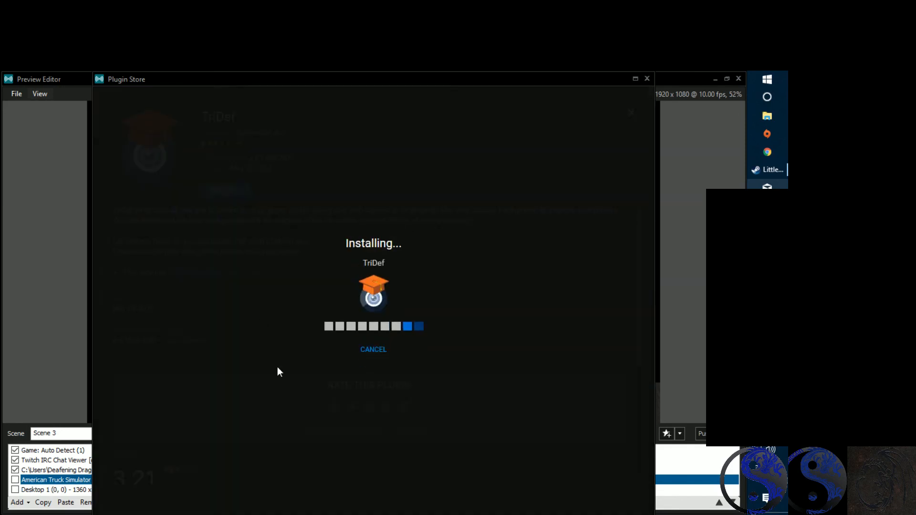
left_click(381, 333)
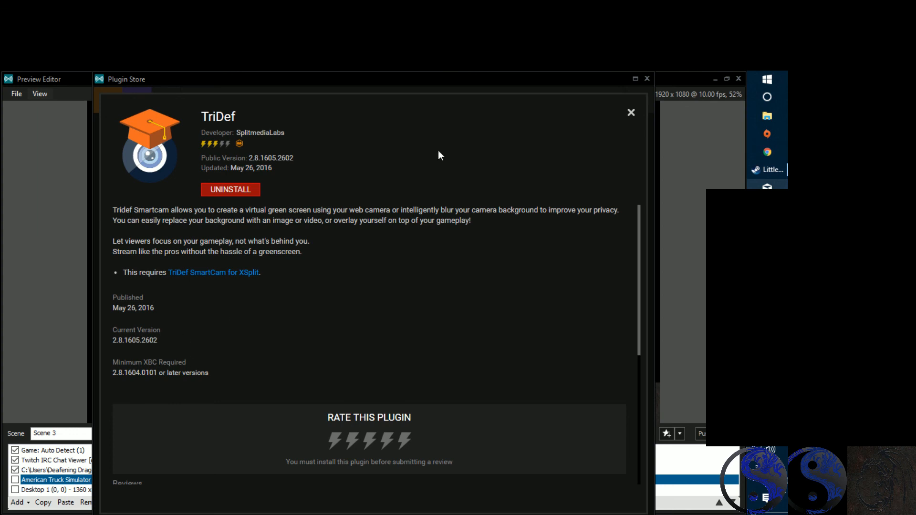
left_click(633, 113)
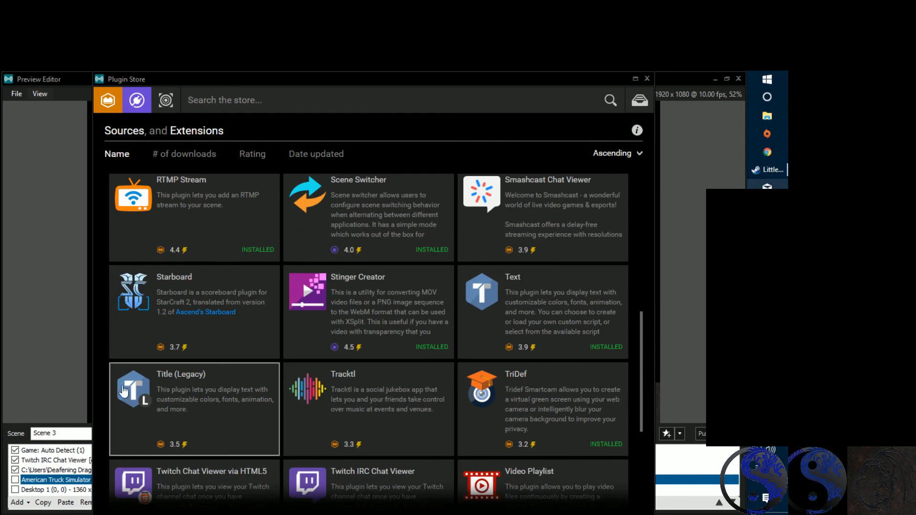
Step: Check the Input Visualizer plugin's details page and look through the combined sources and extensions
scroll(249, 276, "up", 1)
scroll(305, 286, "up", 5)
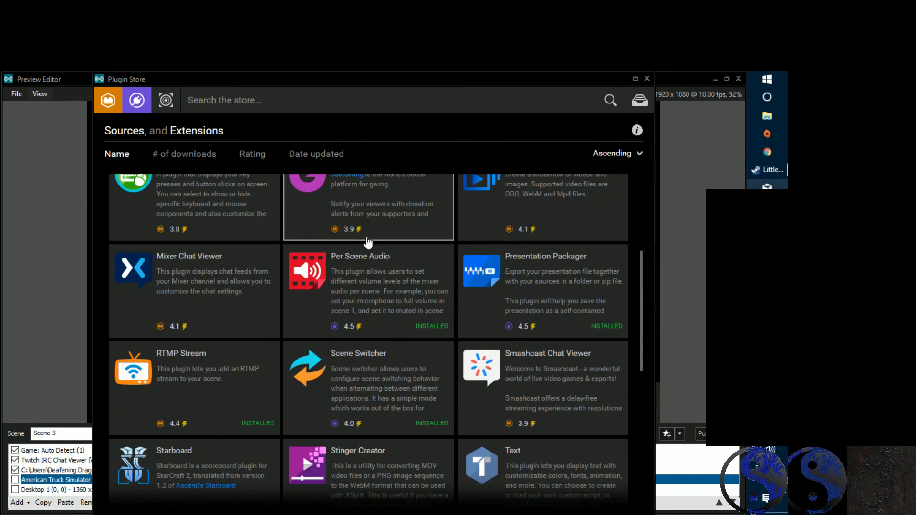
scroll(366, 243, "up", 3)
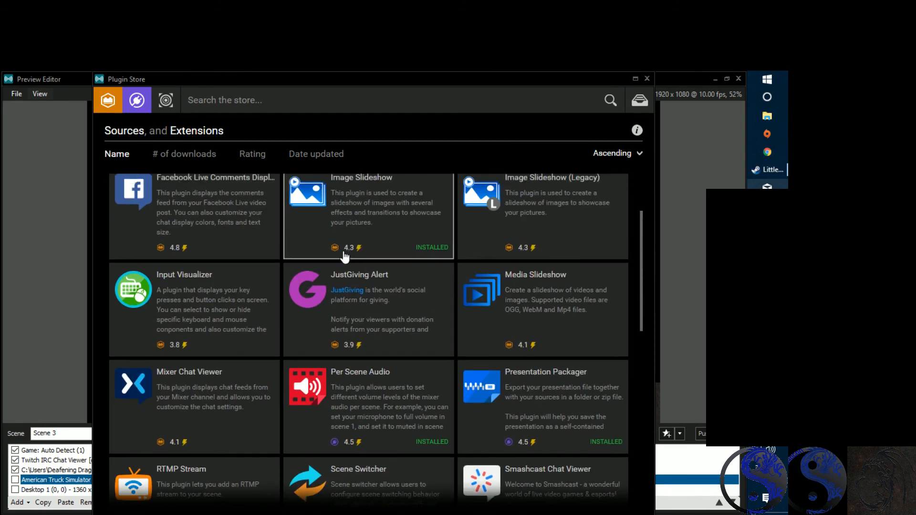
left_click(159, 305)
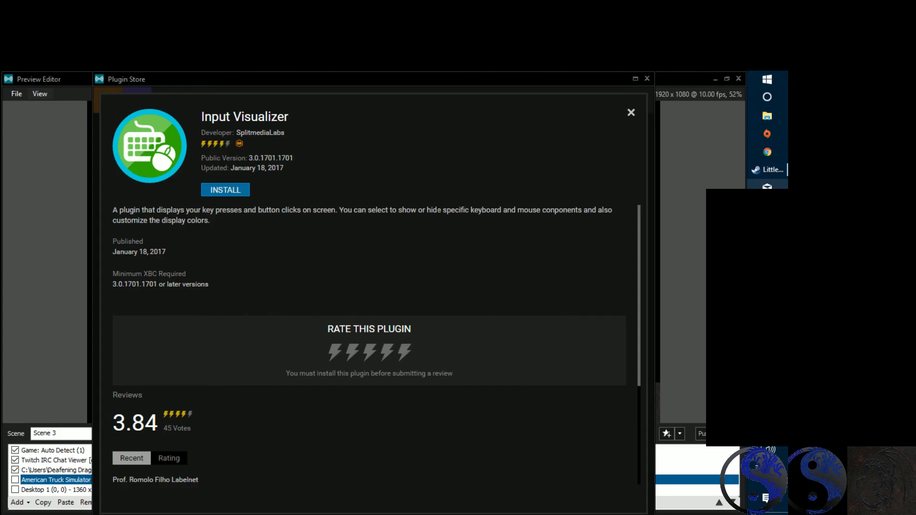
left_click(230, 200)
left_click(630, 115)
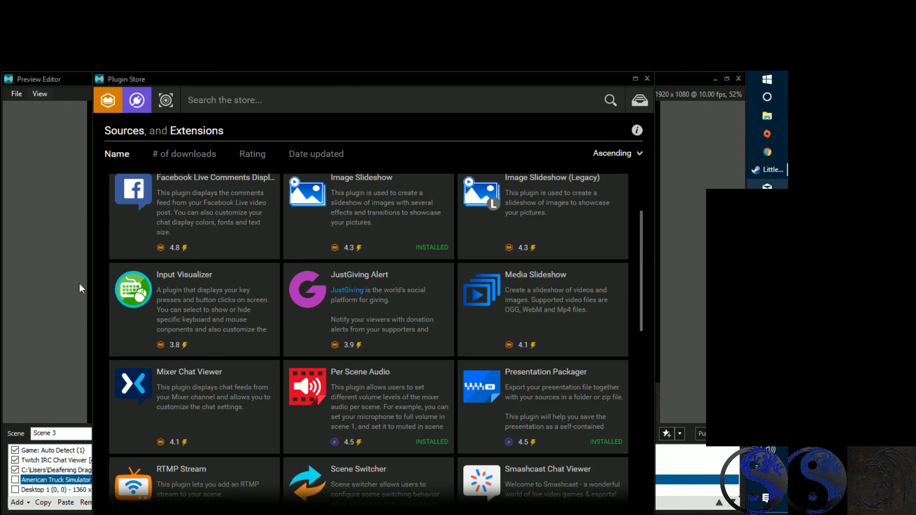
scroll(143, 248, "up", 2)
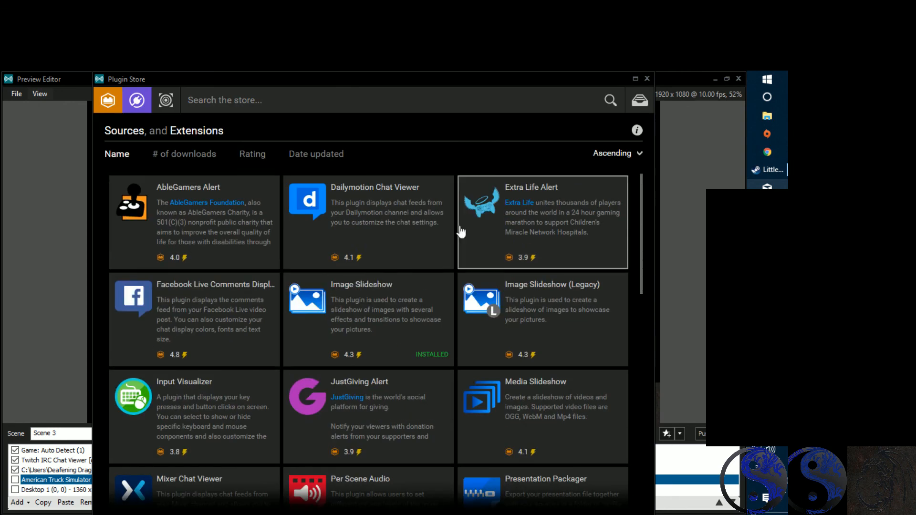
scroll(520, 248, "down", 5)
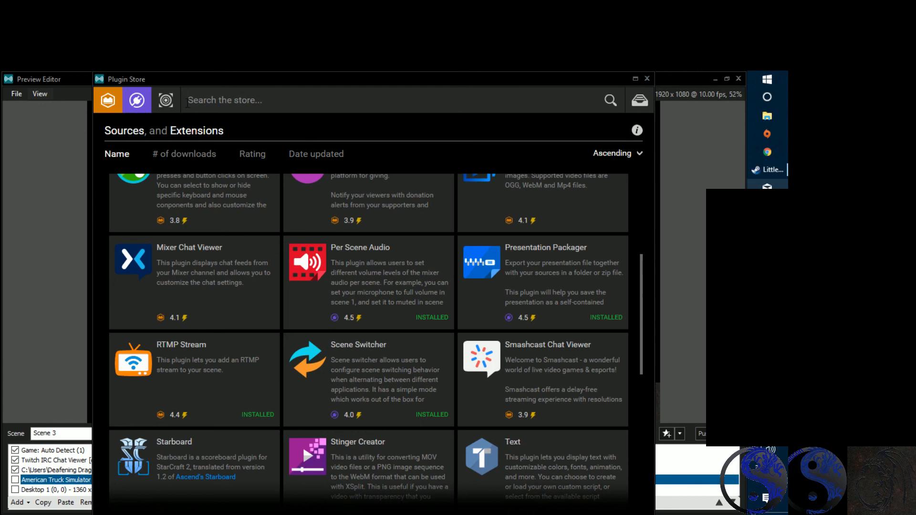
Step: Include outputs in the store listing and look through all the source, extension and output plugins
left_click(175, 111)
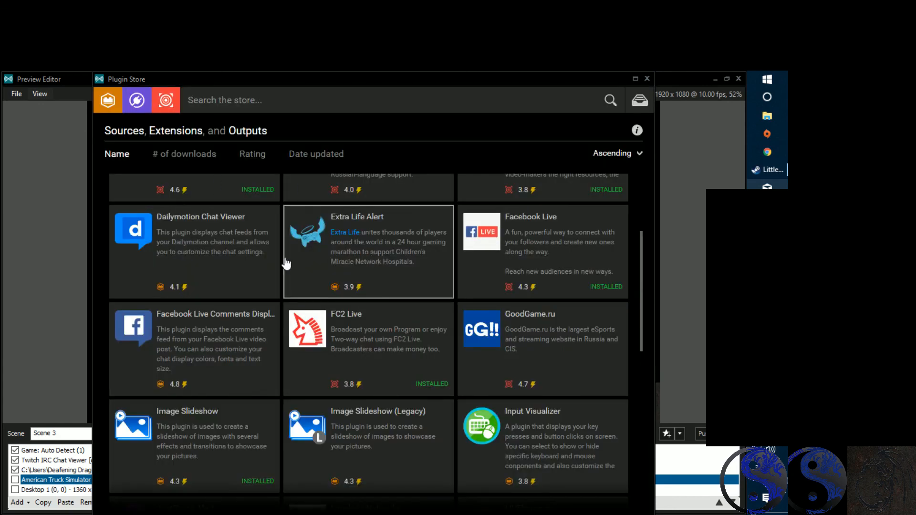
scroll(266, 268, "up", 3)
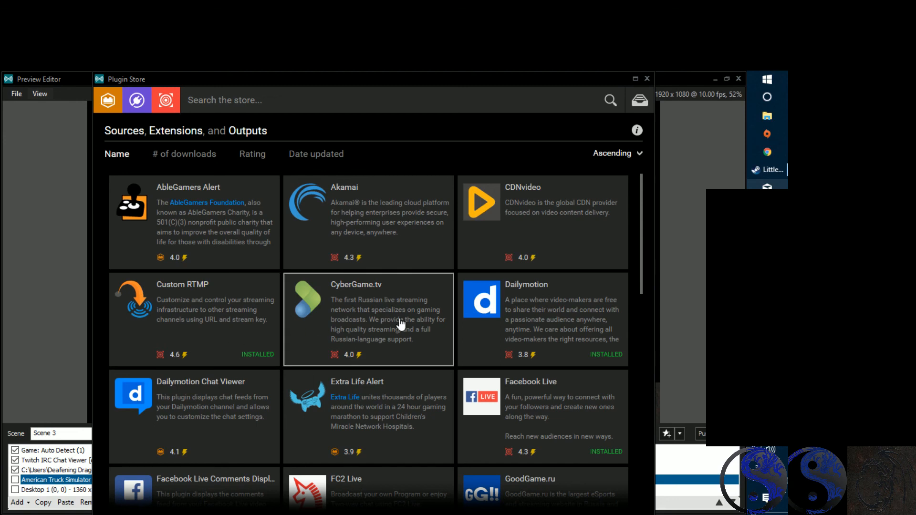
scroll(530, 322, "down", 5)
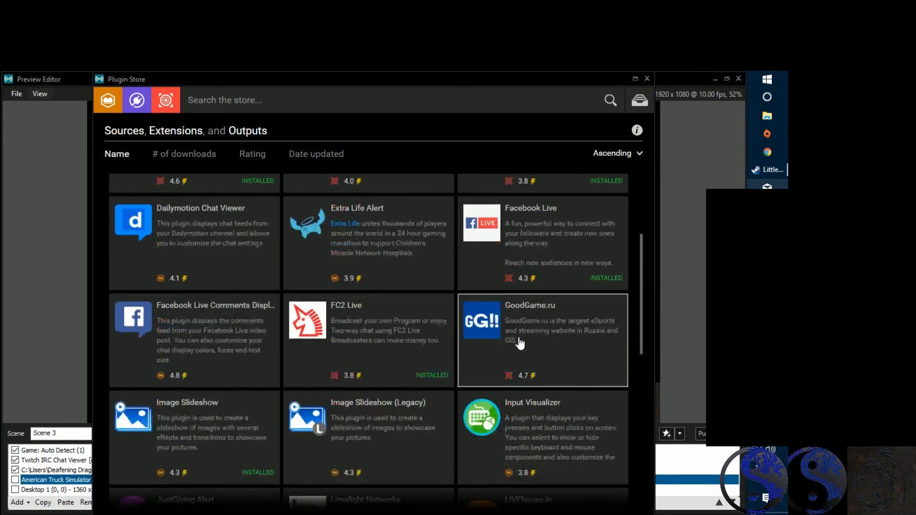
scroll(351, 374, "down", 4)
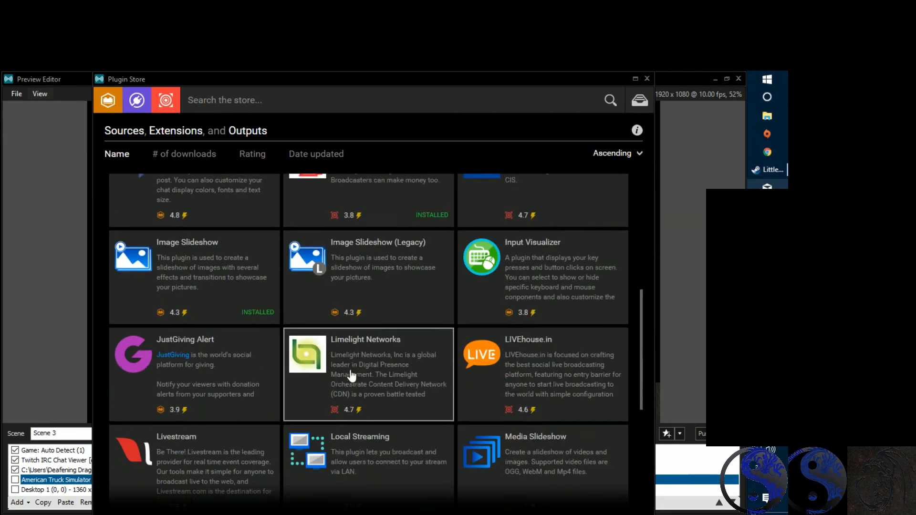
scroll(529, 351, "down", 2)
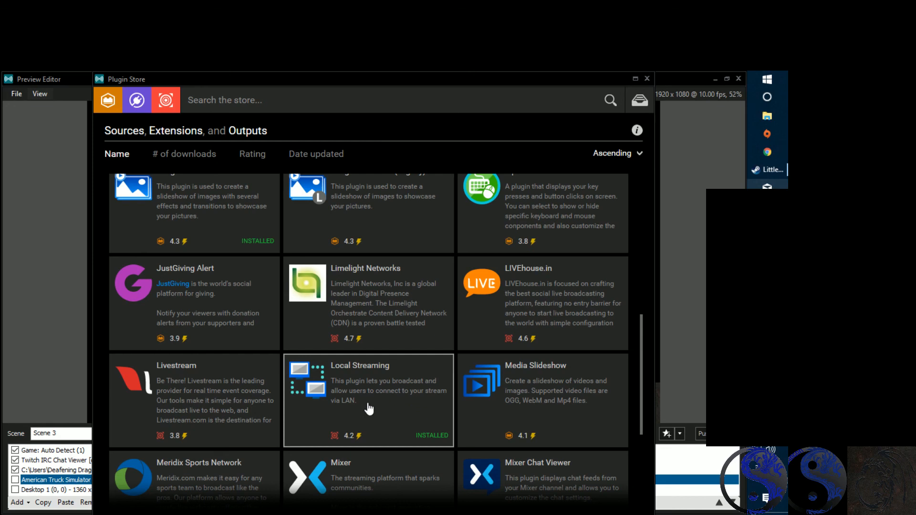
scroll(403, 405, "down", 3)
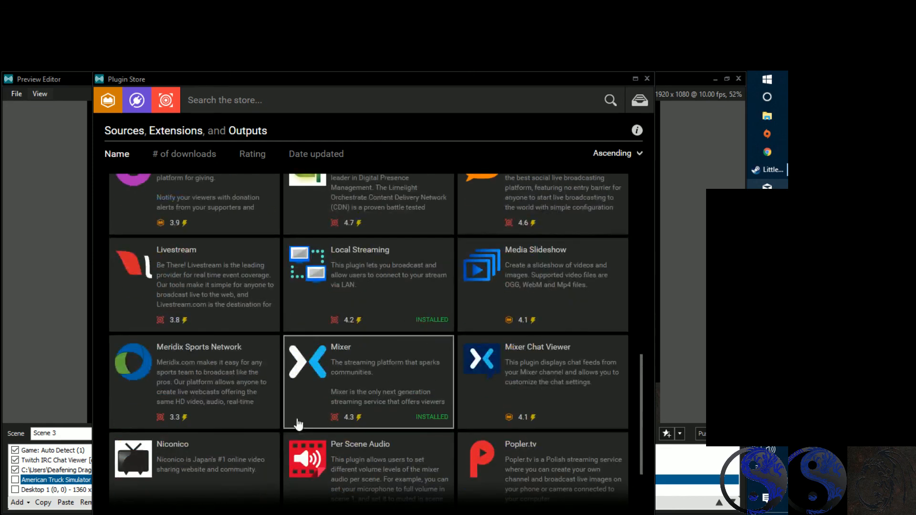
scroll(562, 415, "down", 3)
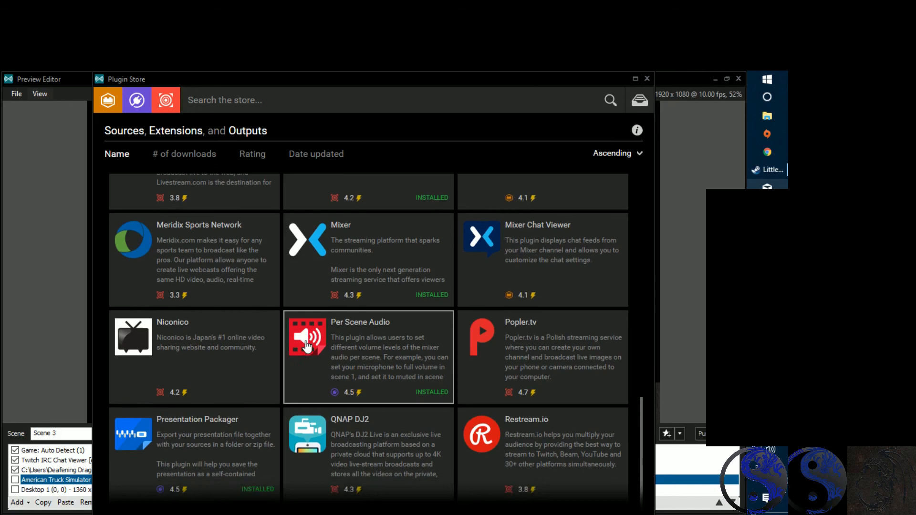
left_click(348, 367)
scroll(350, 375, "down", 5)
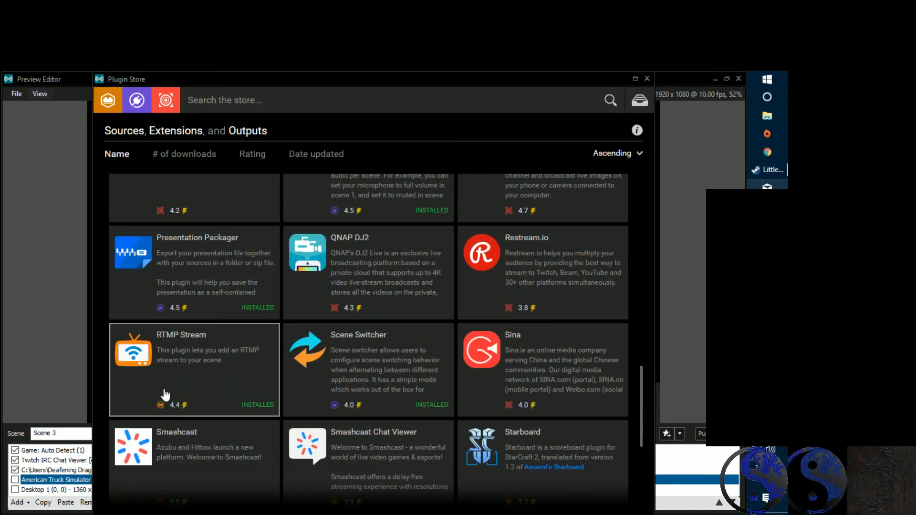
scroll(478, 387, "down", 3)
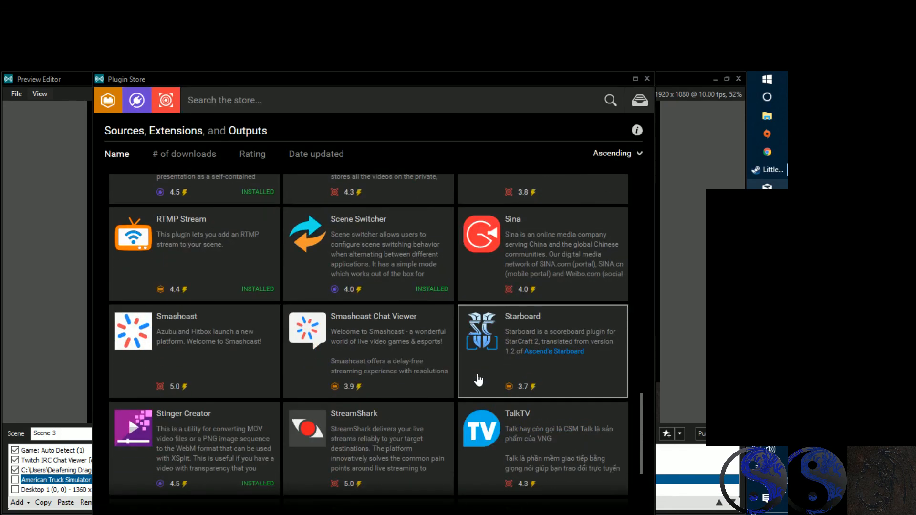
scroll(478, 385, "down", 5)
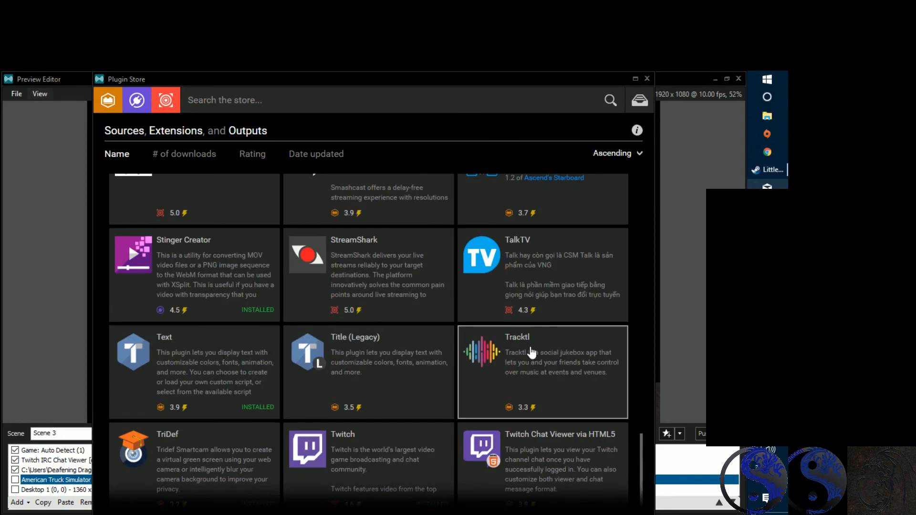
scroll(225, 384, "down", 1)
left_click(212, 388)
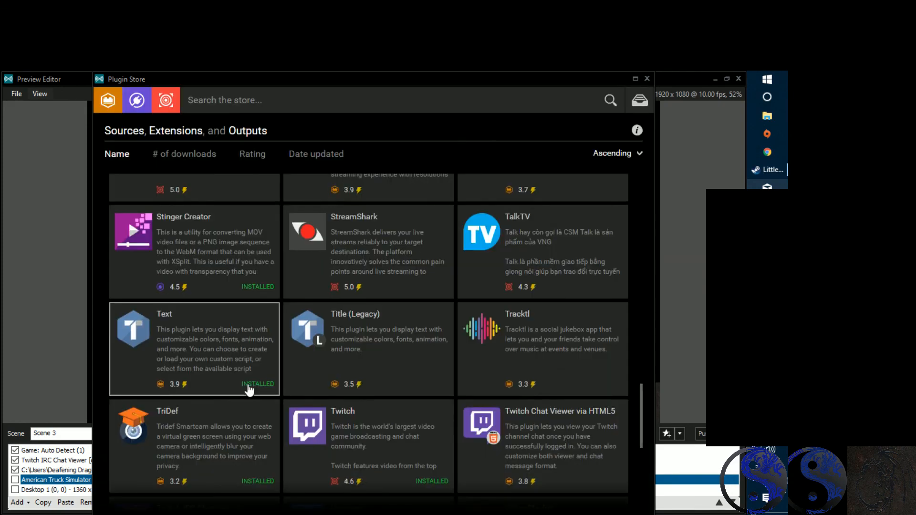
scroll(251, 384, "down", 5)
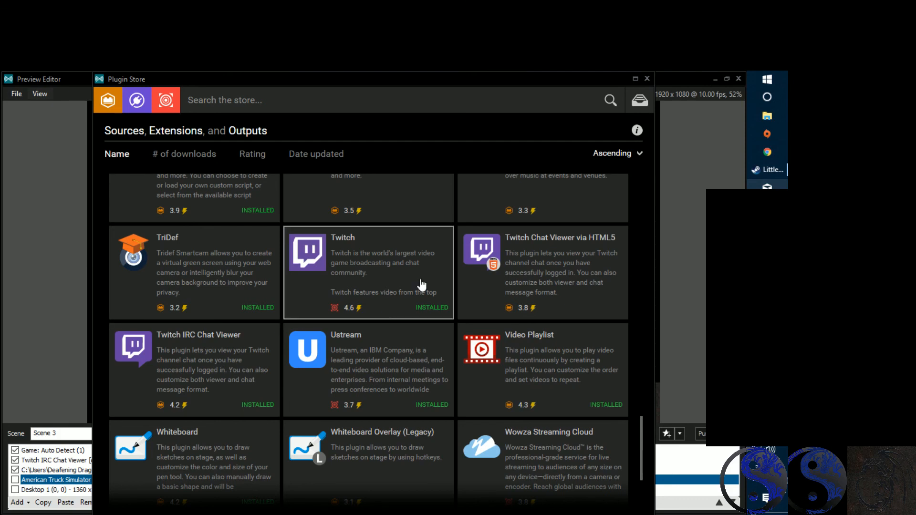
scroll(374, 240, "down", 3)
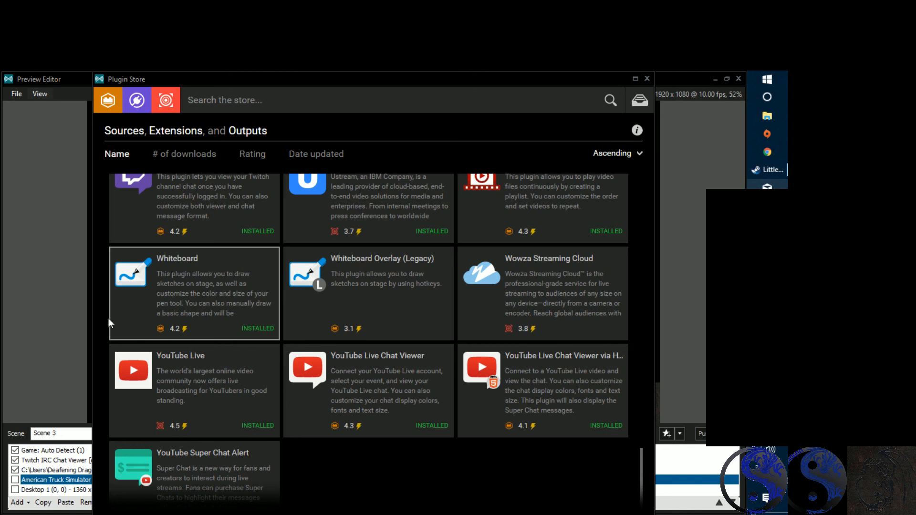
scroll(352, 302, "up", 3)
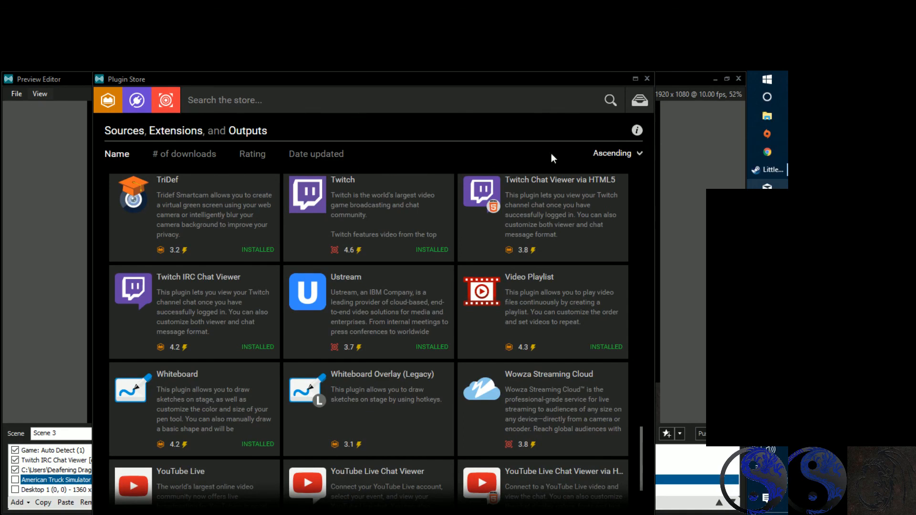
Step: Review the full list of installed plugins in My Plugins and return to the store listing
left_click(640, 103)
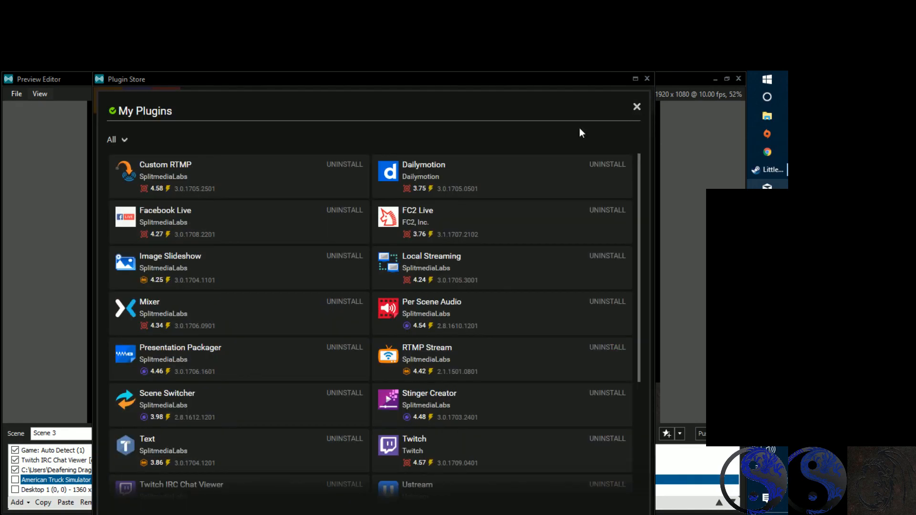
scroll(354, 197, "down", 5)
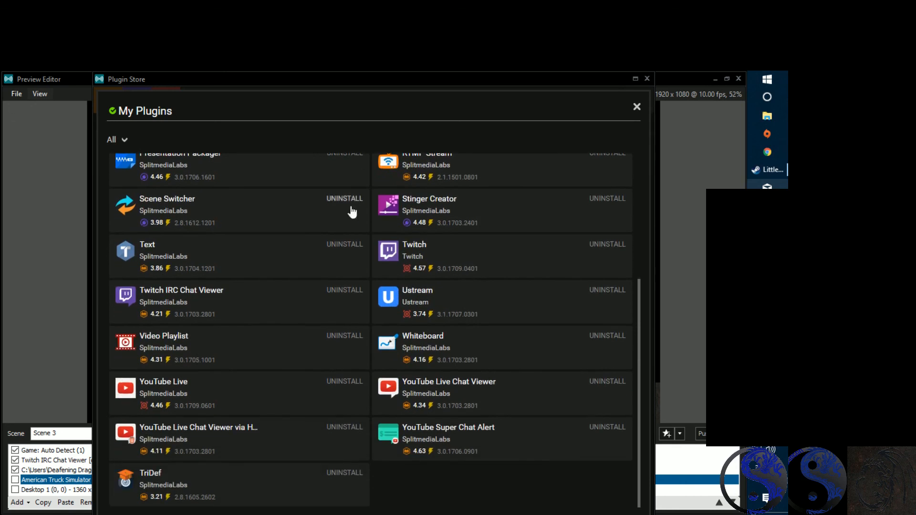
scroll(353, 239, "up", 5)
scroll(353, 245, "up", 1)
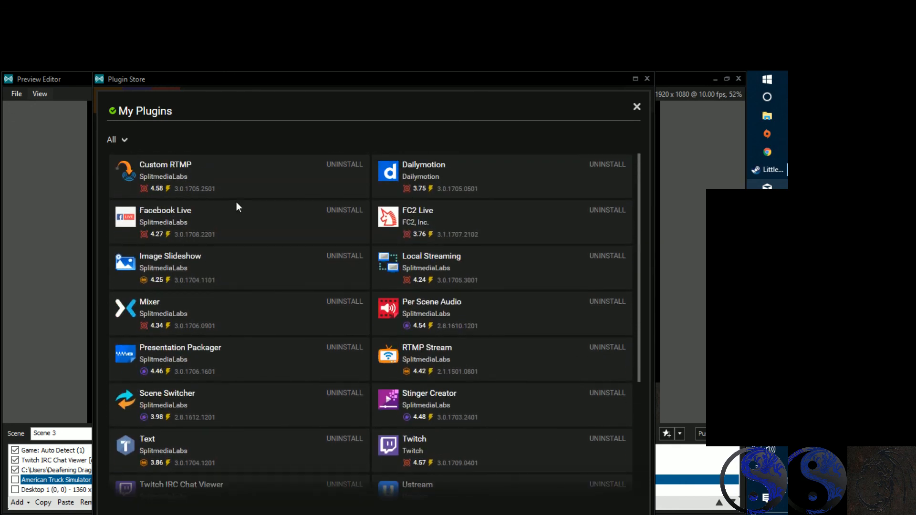
left_click(636, 107)
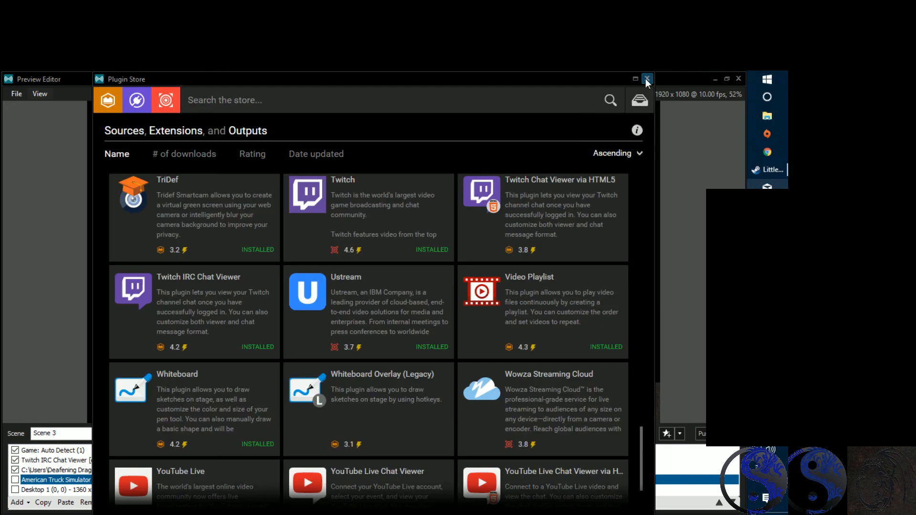
Step: Close the Plugin Store and the Preview Editor, applying the preview changes to the actual scene
left_click(646, 79)
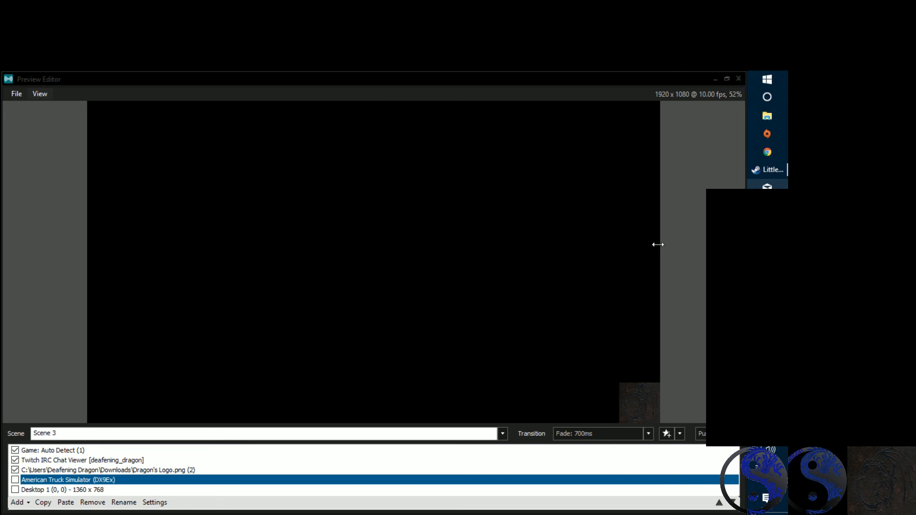
left_click(626, 398)
left_click(693, 110)
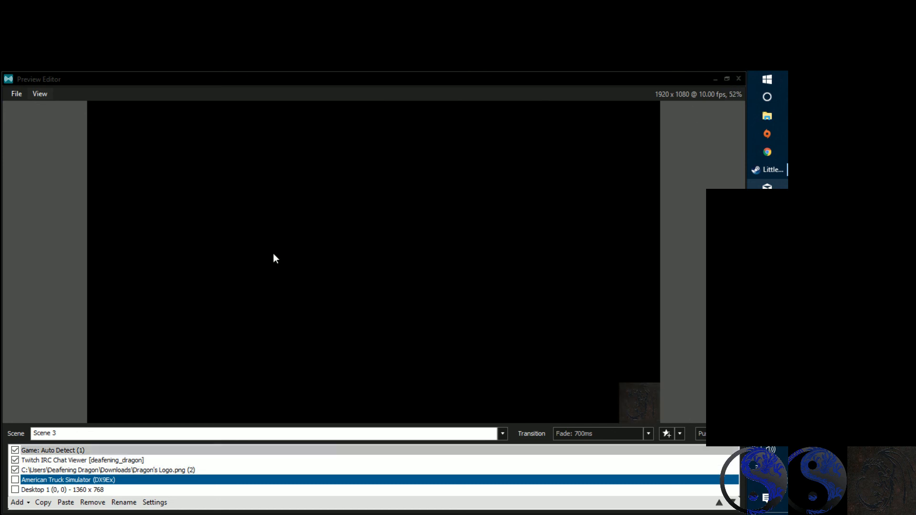
left_click(739, 78)
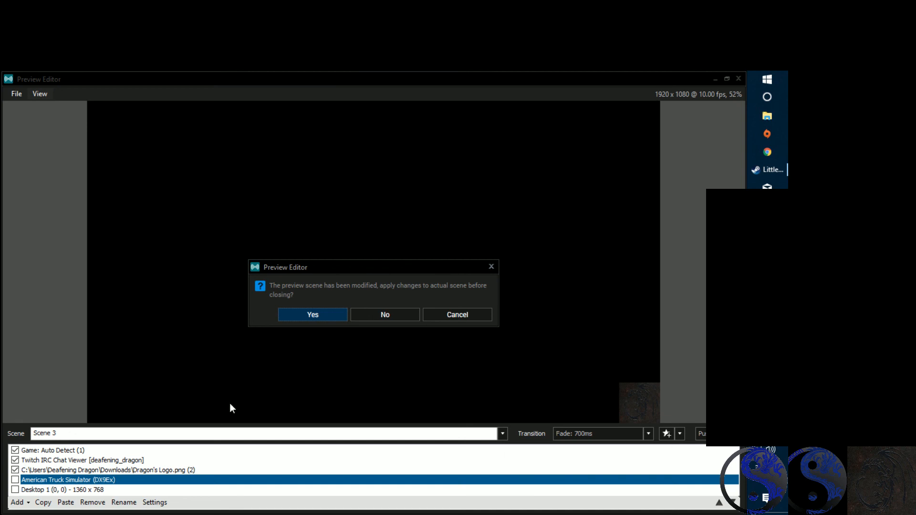
left_click(332, 316)
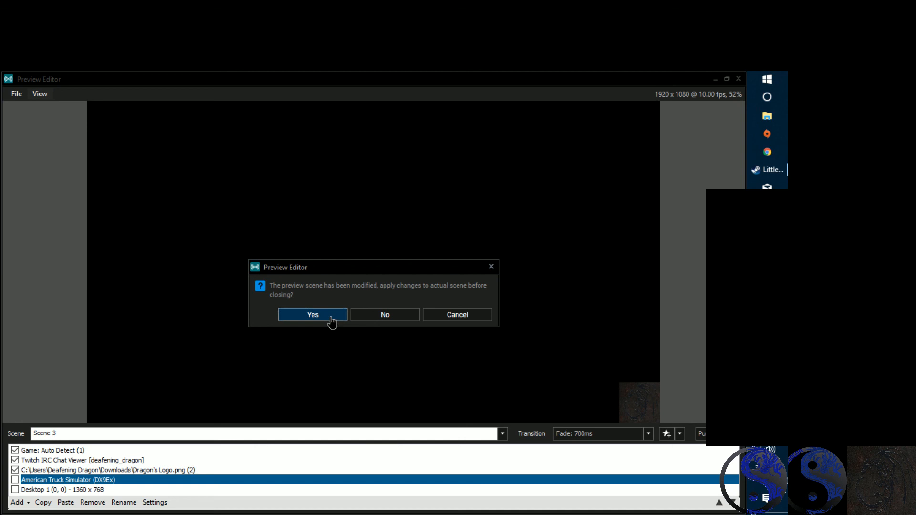